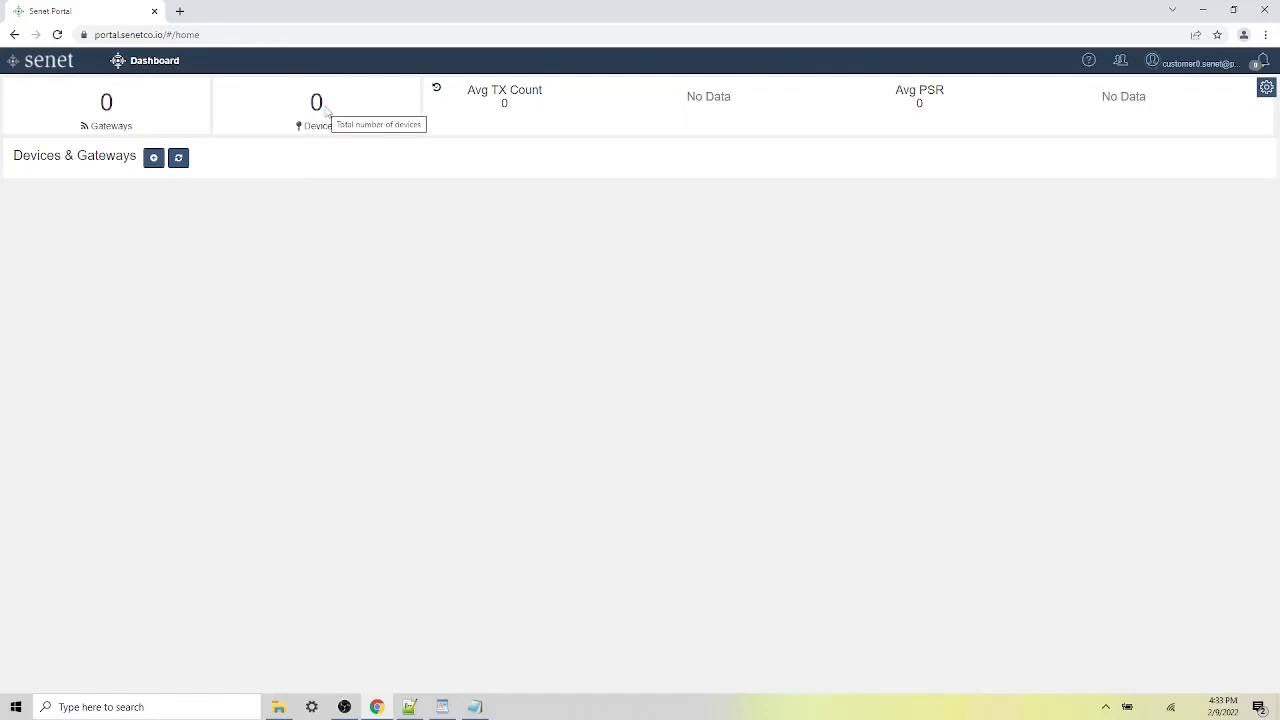
pyautogui.click(152, 160)
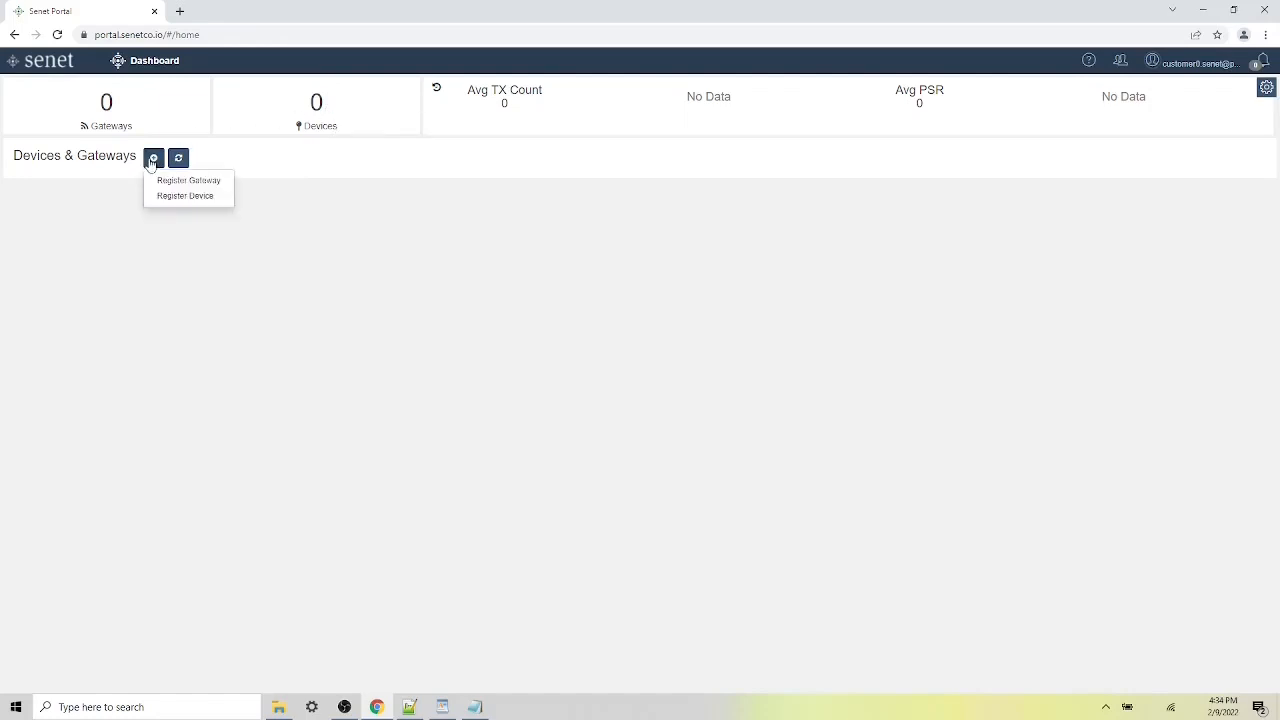
pyautogui.click(207, 180)
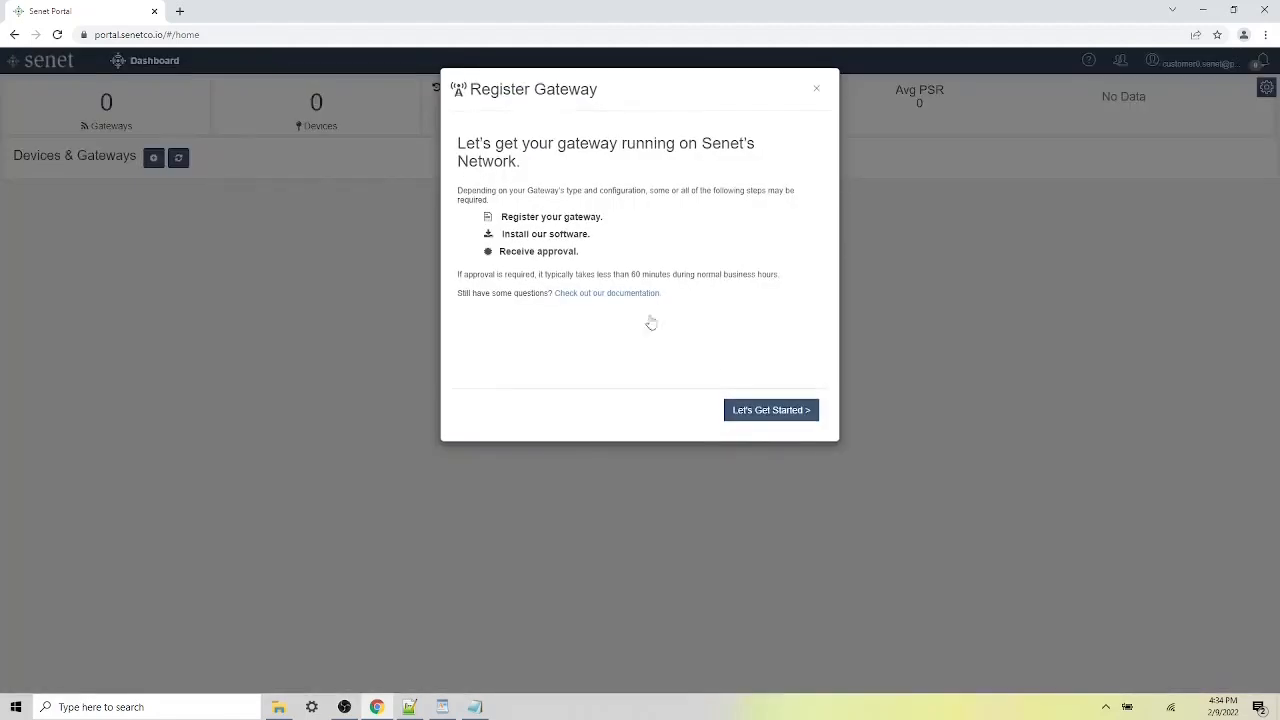
pyautogui.click(791, 413)
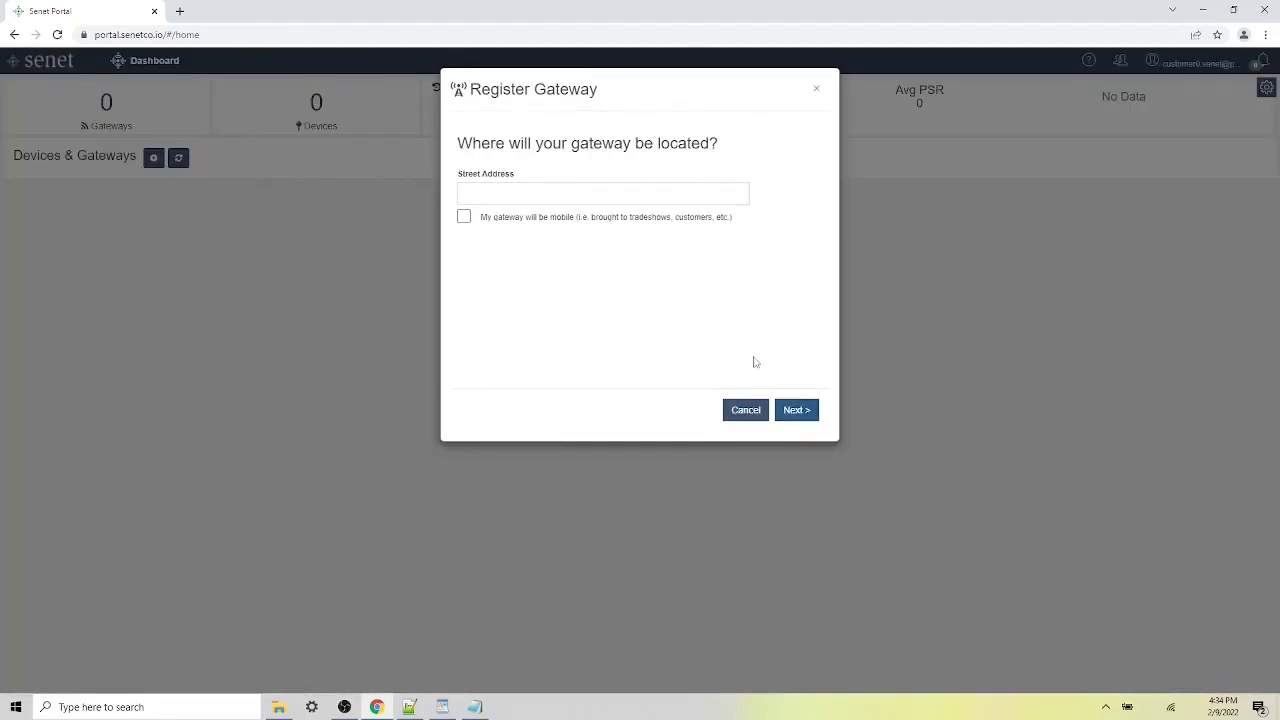
pyautogui.click(593, 190)
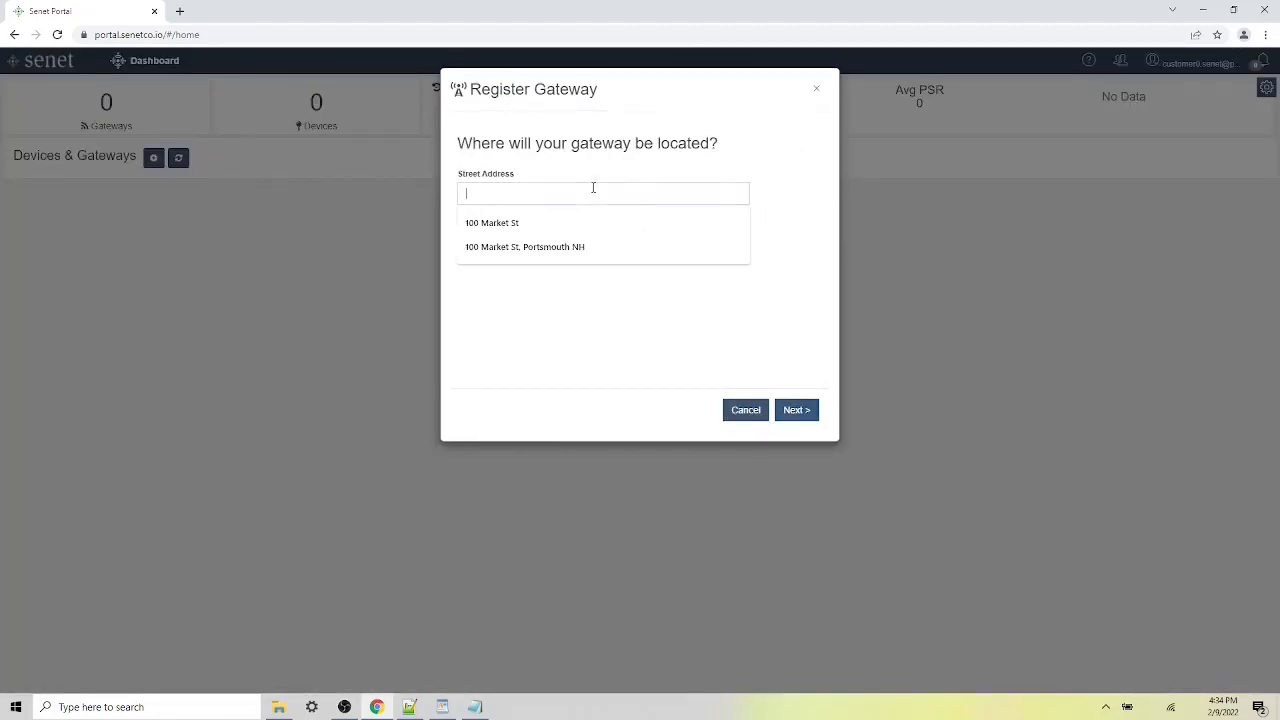
pyautogui.click(566, 247)
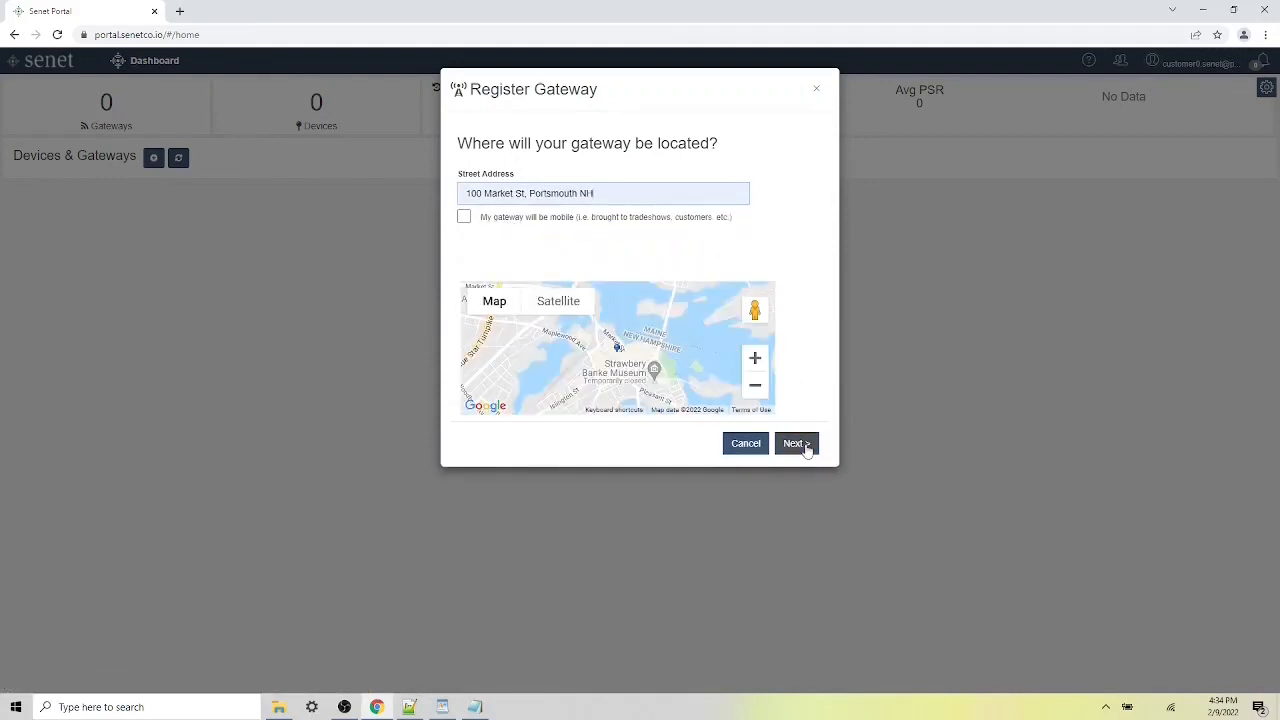
pyautogui.click(805, 445)
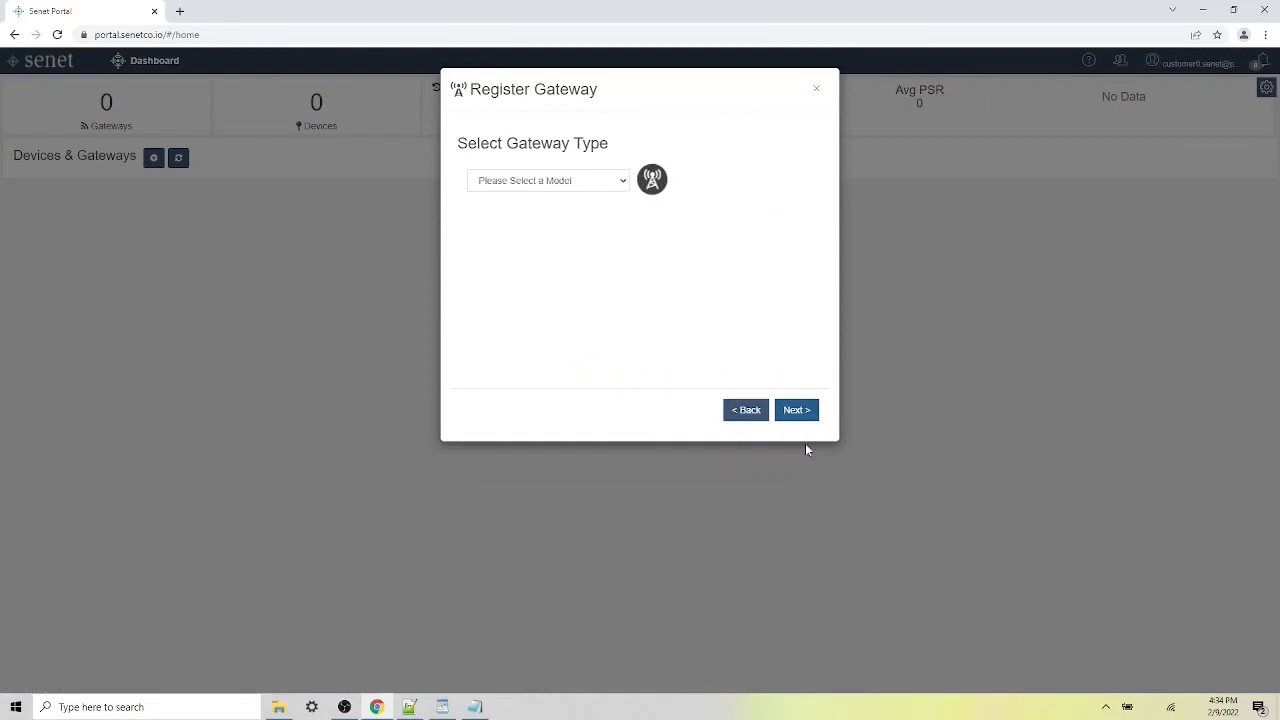
# - Set the gateway type to Semtech Basic Station and continue to gateway information
pyautogui.click(591, 188)
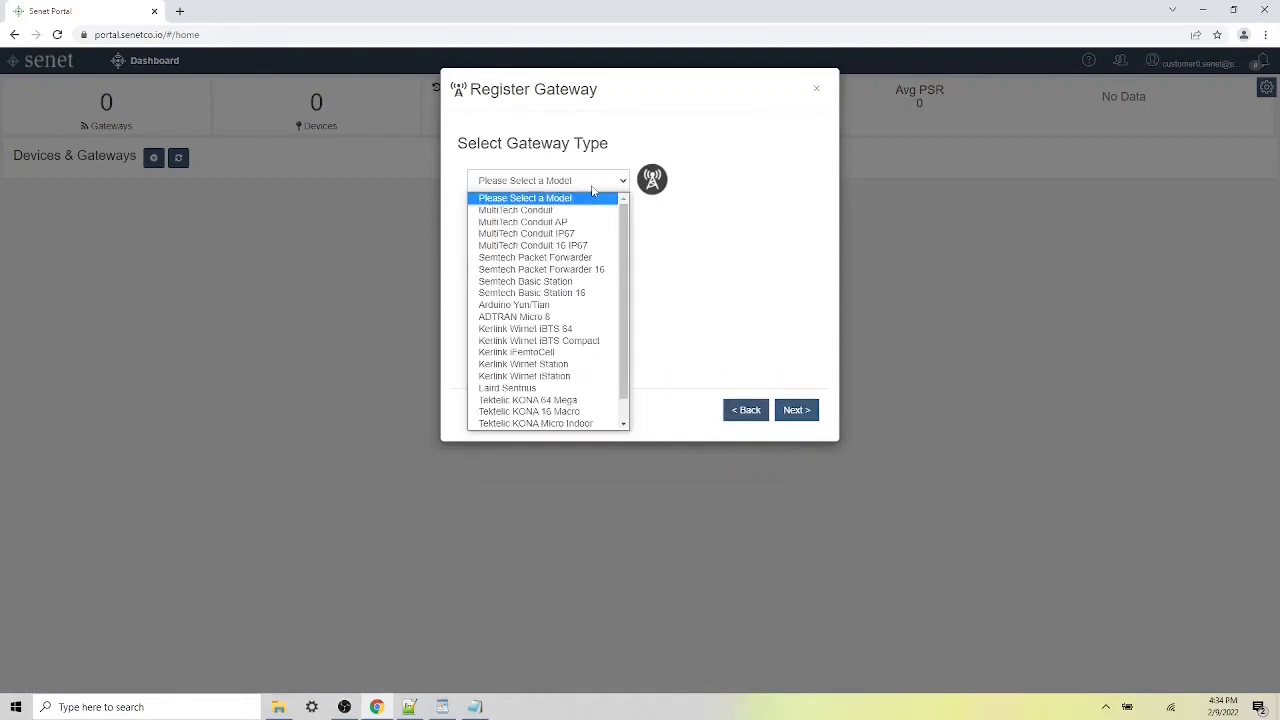
pyautogui.click(611, 283)
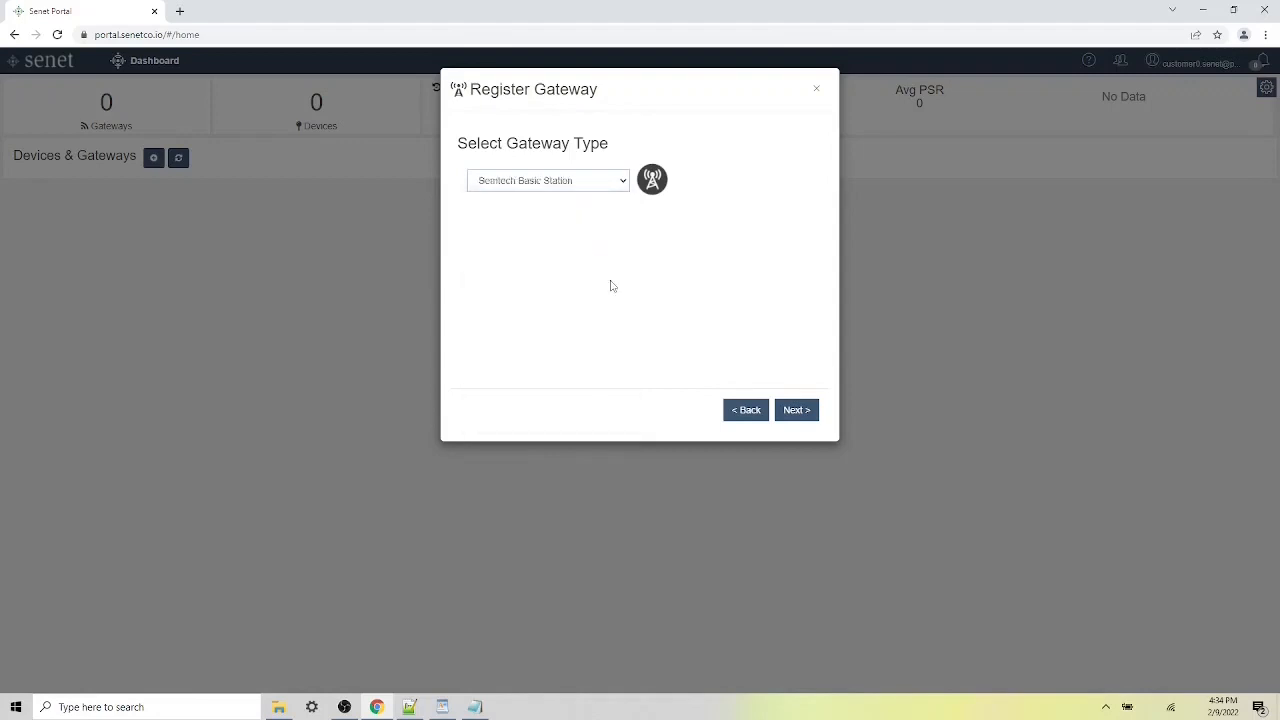
pyautogui.click(807, 412)
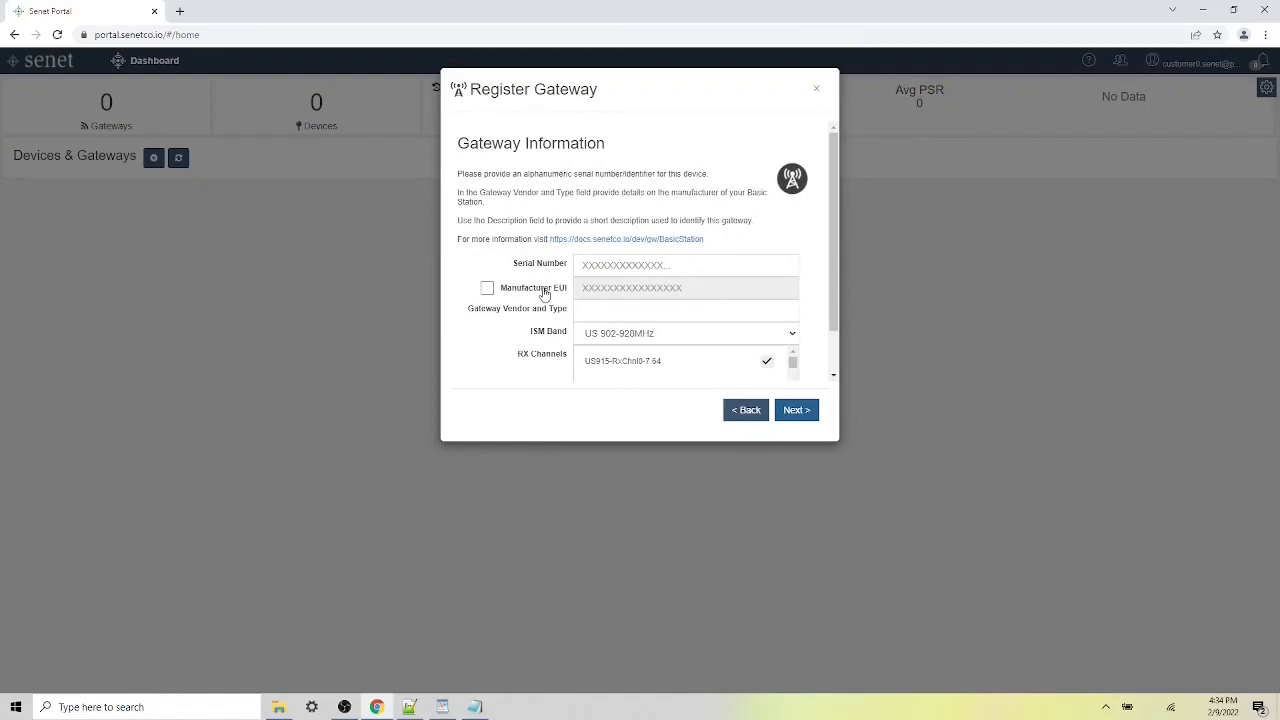
# - Tick the Manufacturer EUI checkbox so its input field becomes editable
pyautogui.click(488, 289)
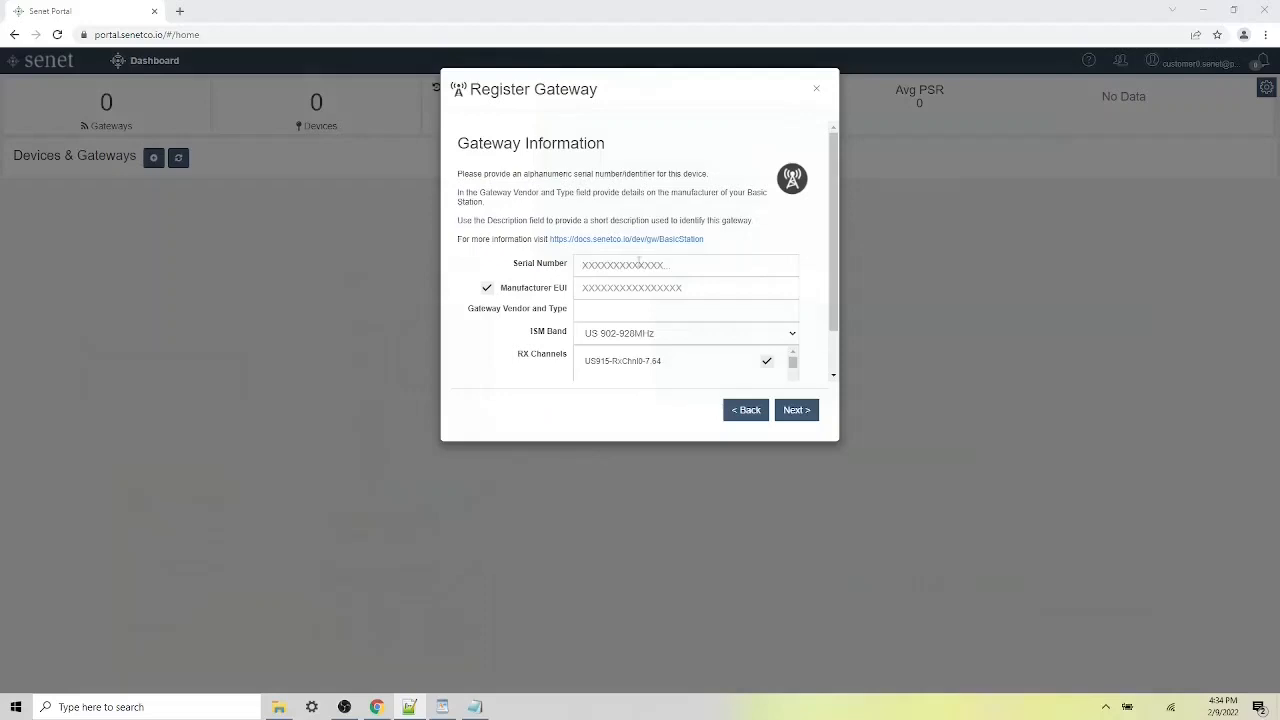
# - Paste serial number 6221B2330036 and Manufacturer EUI 24E124FFFEF24207 into the gateway form
pyautogui.click(640, 263)
pyautogui.hotkey('ctrl', 'v')
pyautogui.click(614, 288)
pyautogui.write('24E124FFFEF24207')
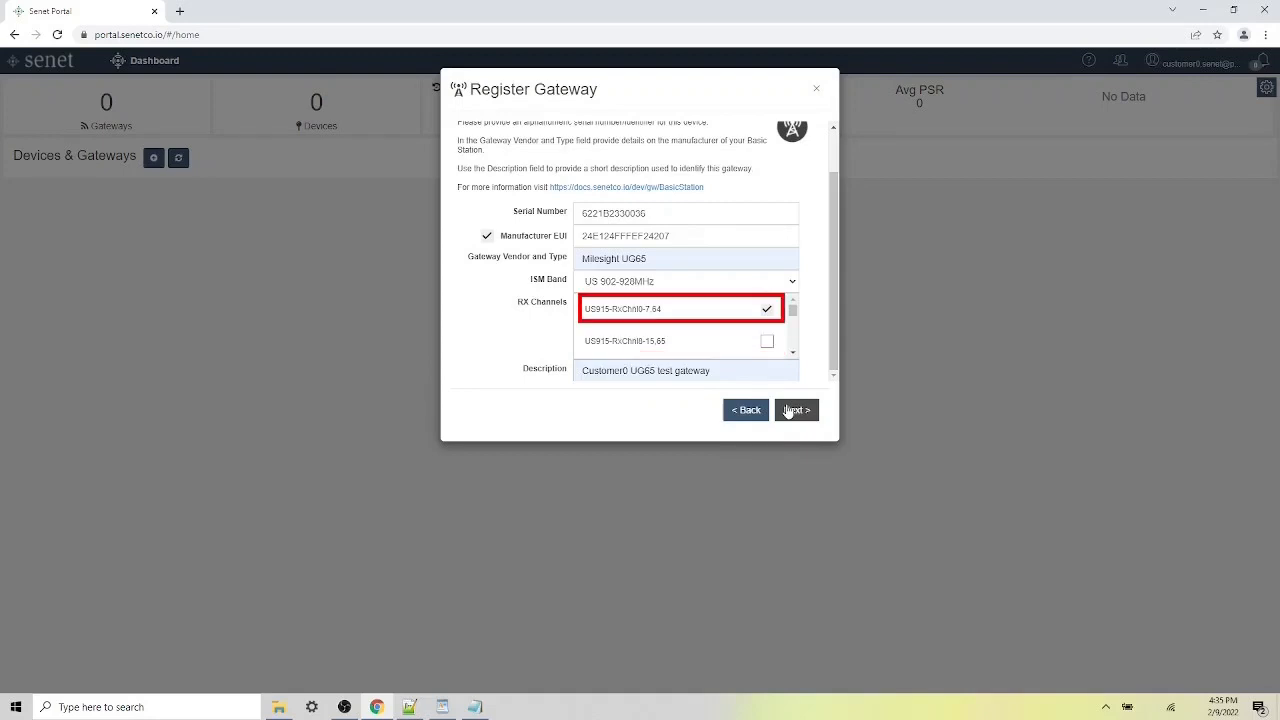
# - Set the antenna type to Internal Omni and the network connection to Ethernet
pyautogui.click(790, 413)
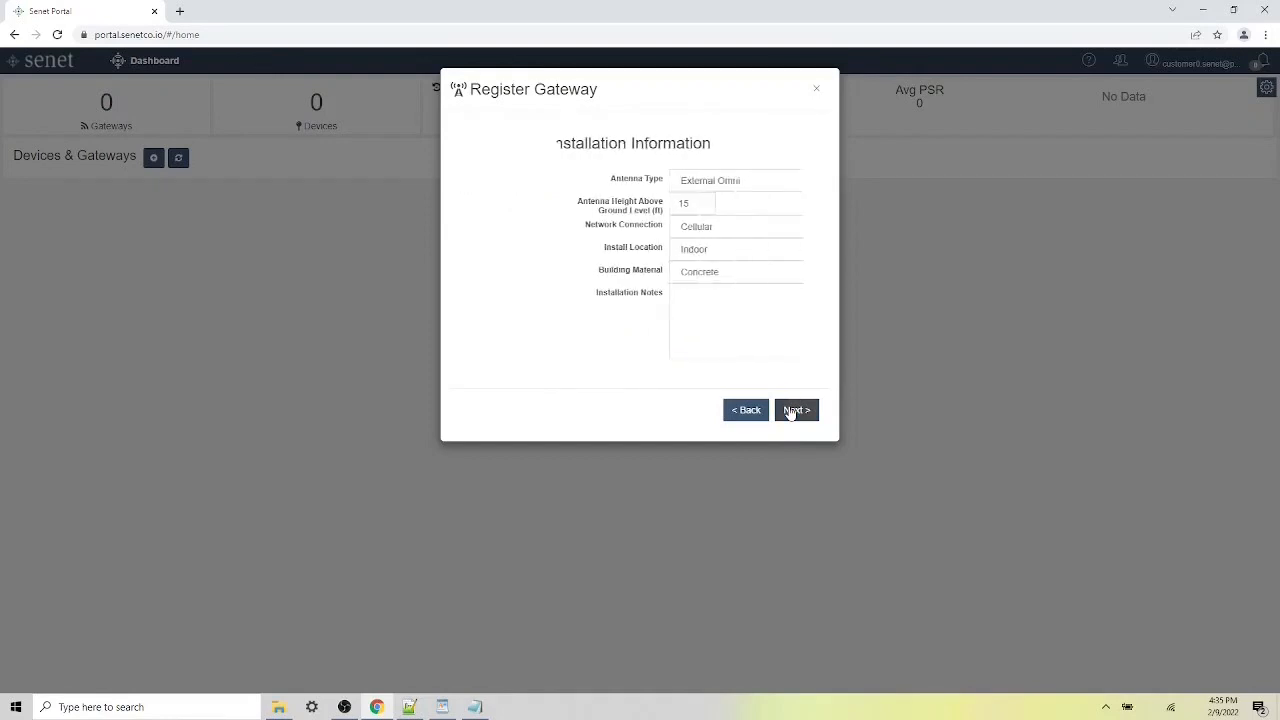
pyautogui.click(685, 183)
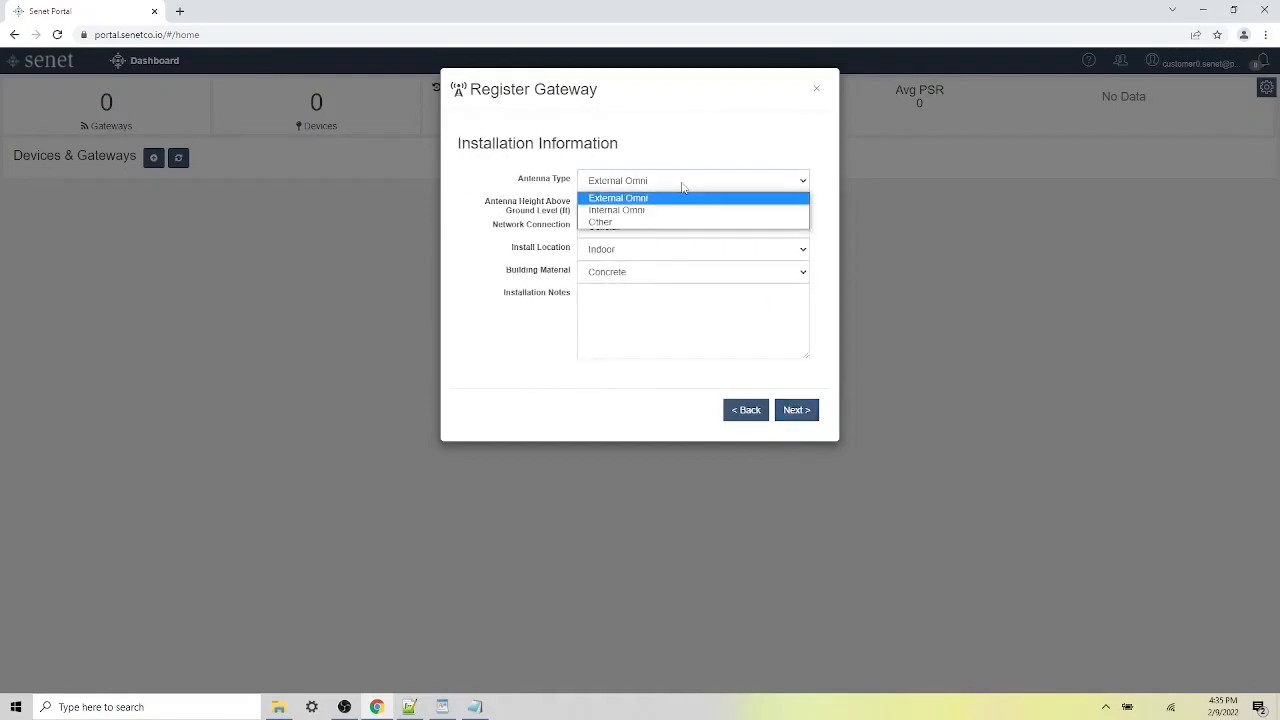
pyautogui.click(655, 211)
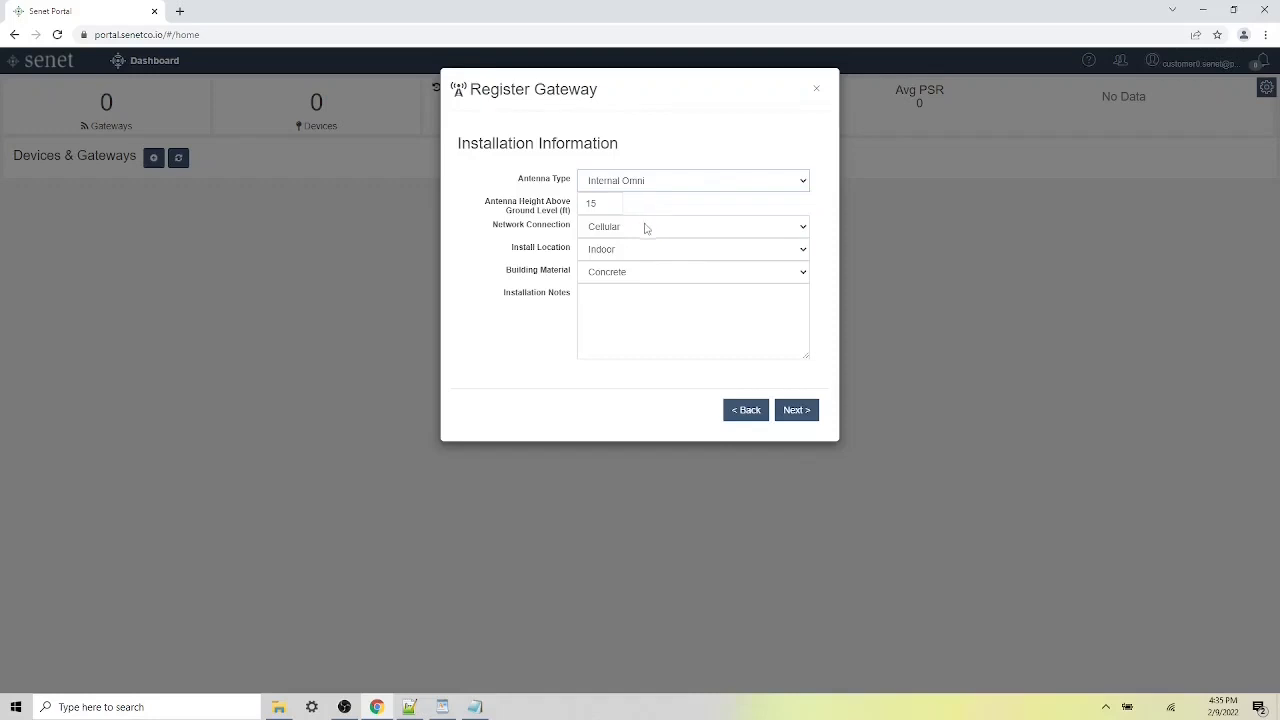
pyautogui.click(648, 229)
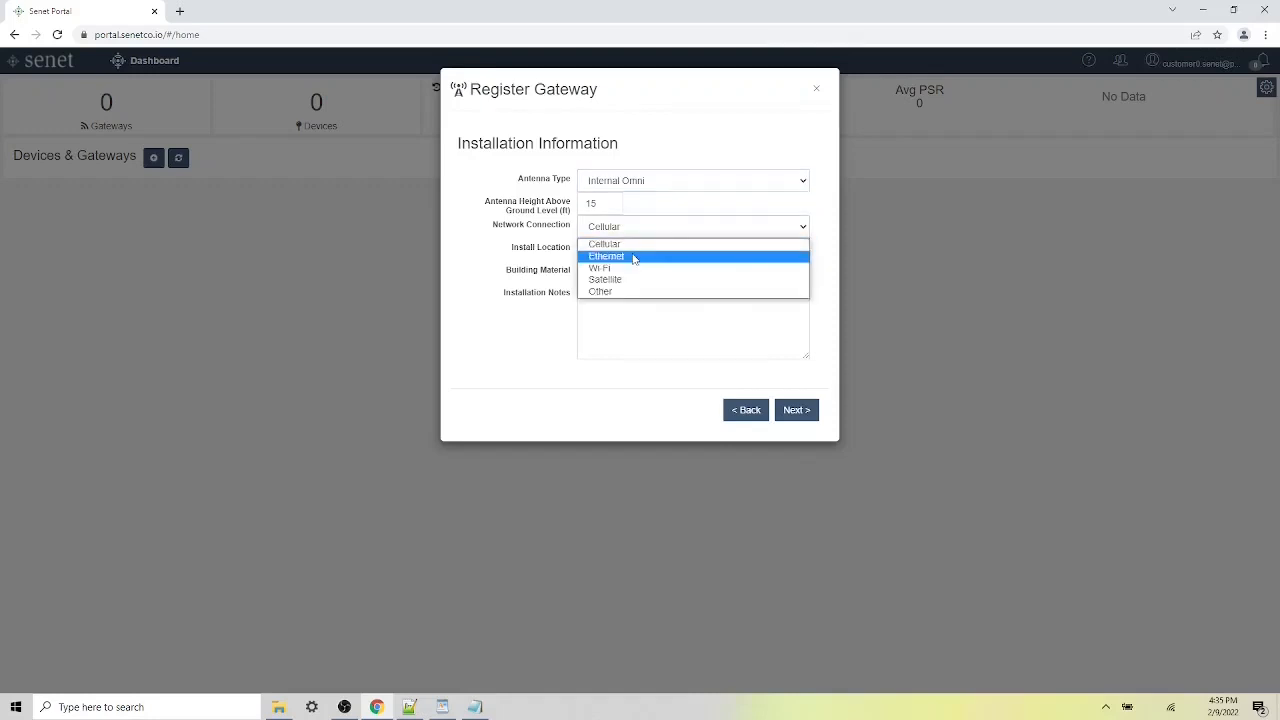
pyautogui.click(634, 257)
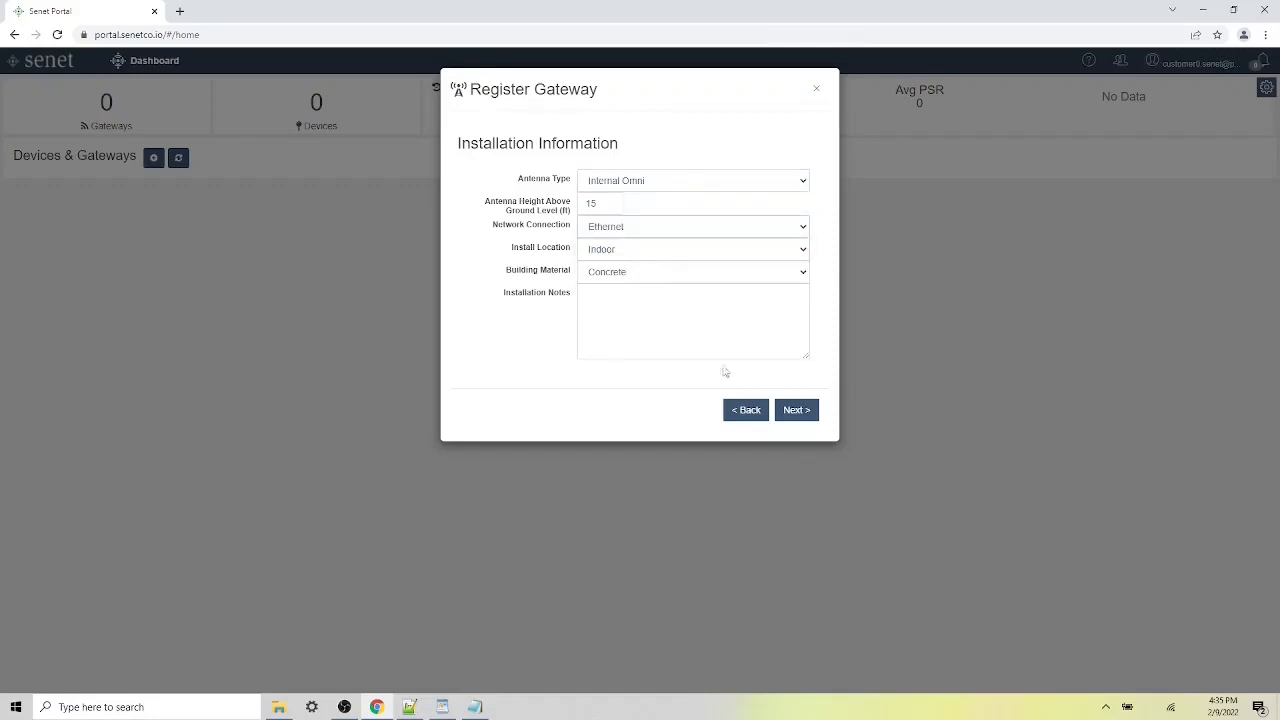
# - Register the gateway, open the Basic Station docs in a new tab, and finish
pyautogui.click(796, 410)
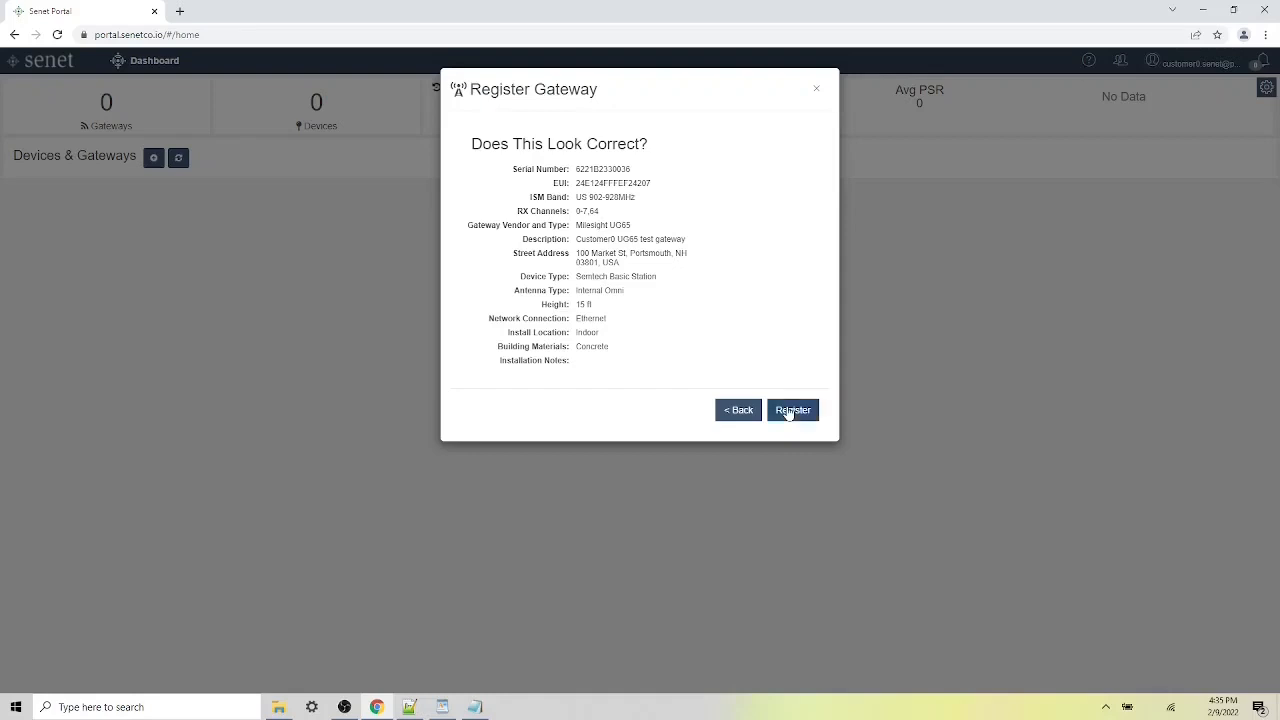
pyautogui.click(791, 410)
pyautogui.rightClick(568, 207)
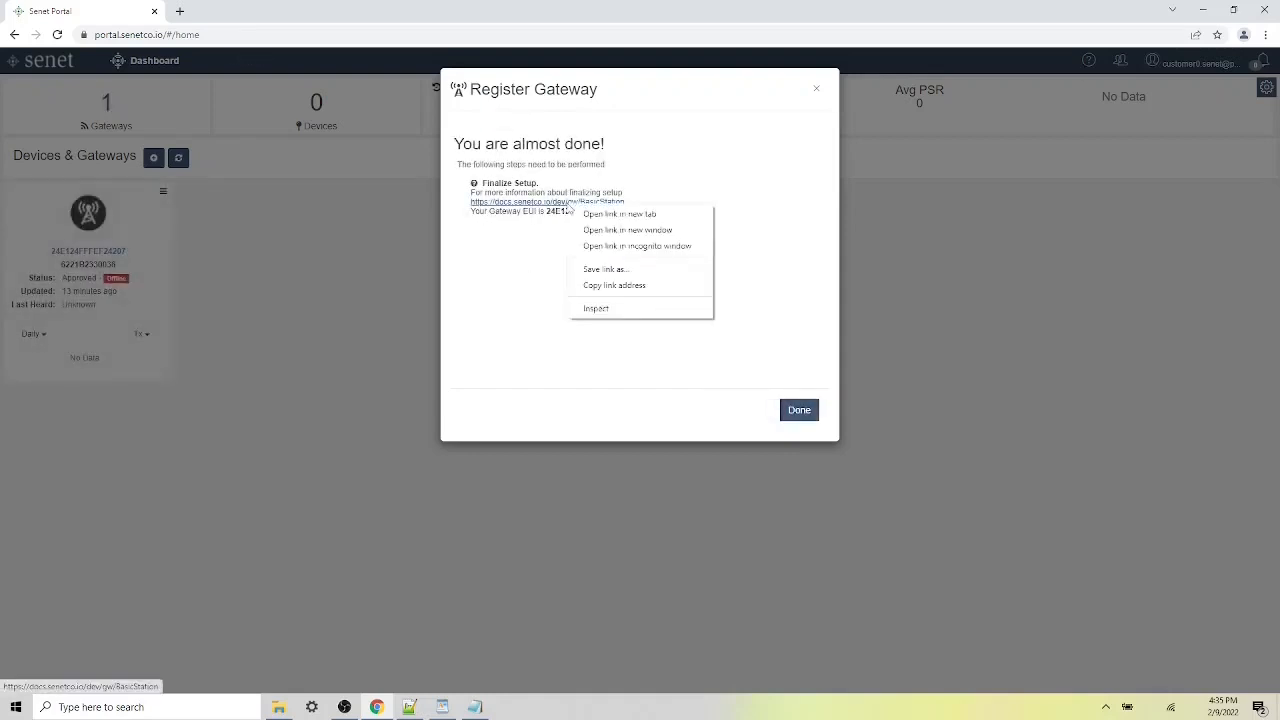
pyautogui.click(580, 213)
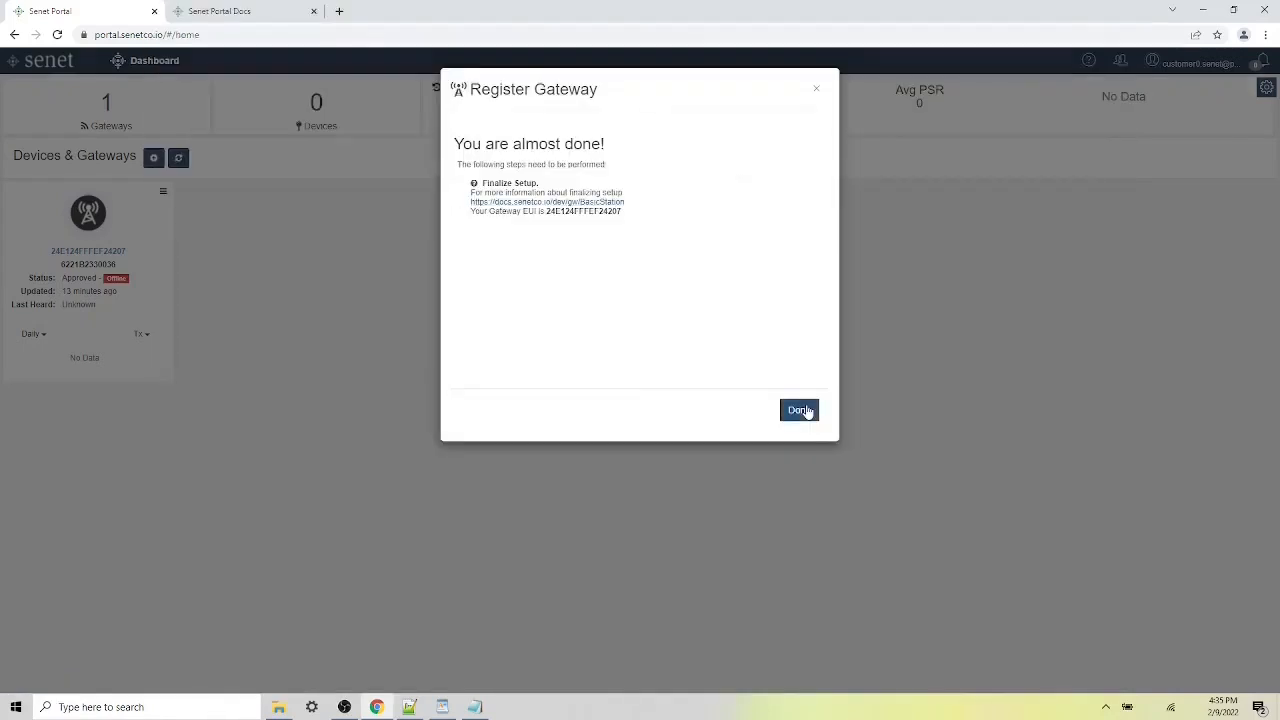
pyautogui.click(805, 409)
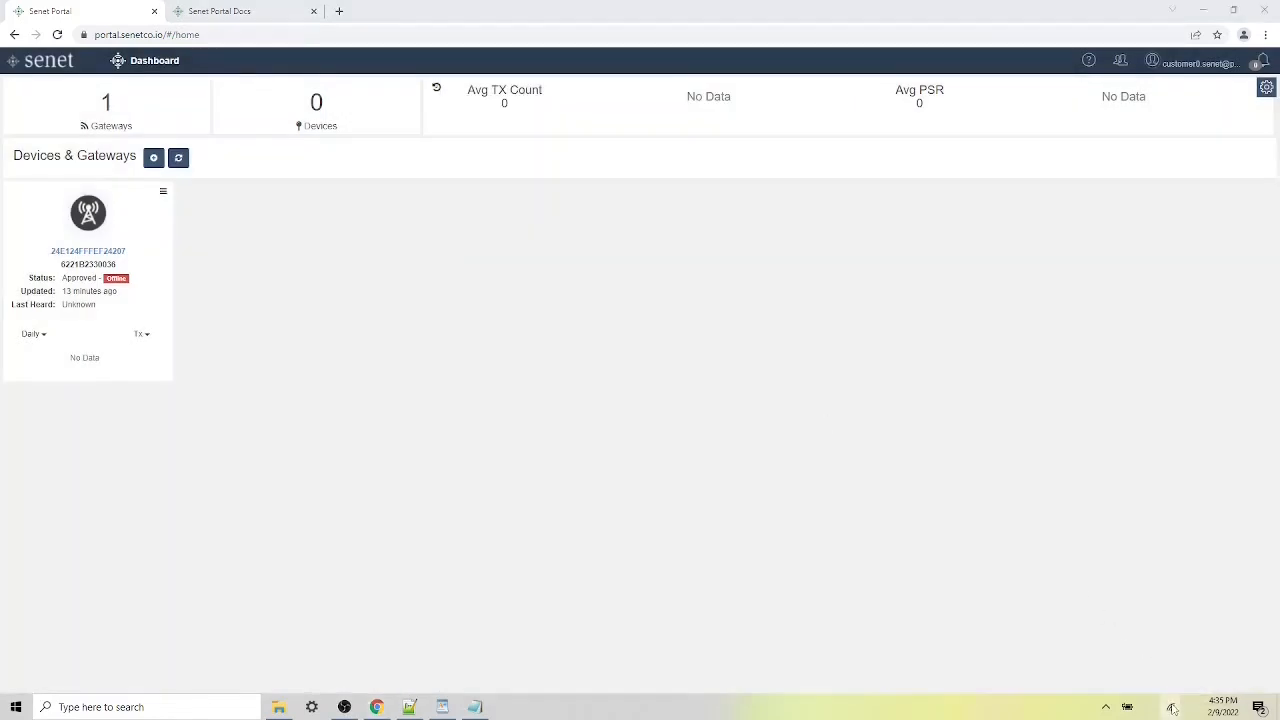
# - Connect the computer to the open Wi-Fi network Gateway_F24208
pyautogui.click(1171, 707)
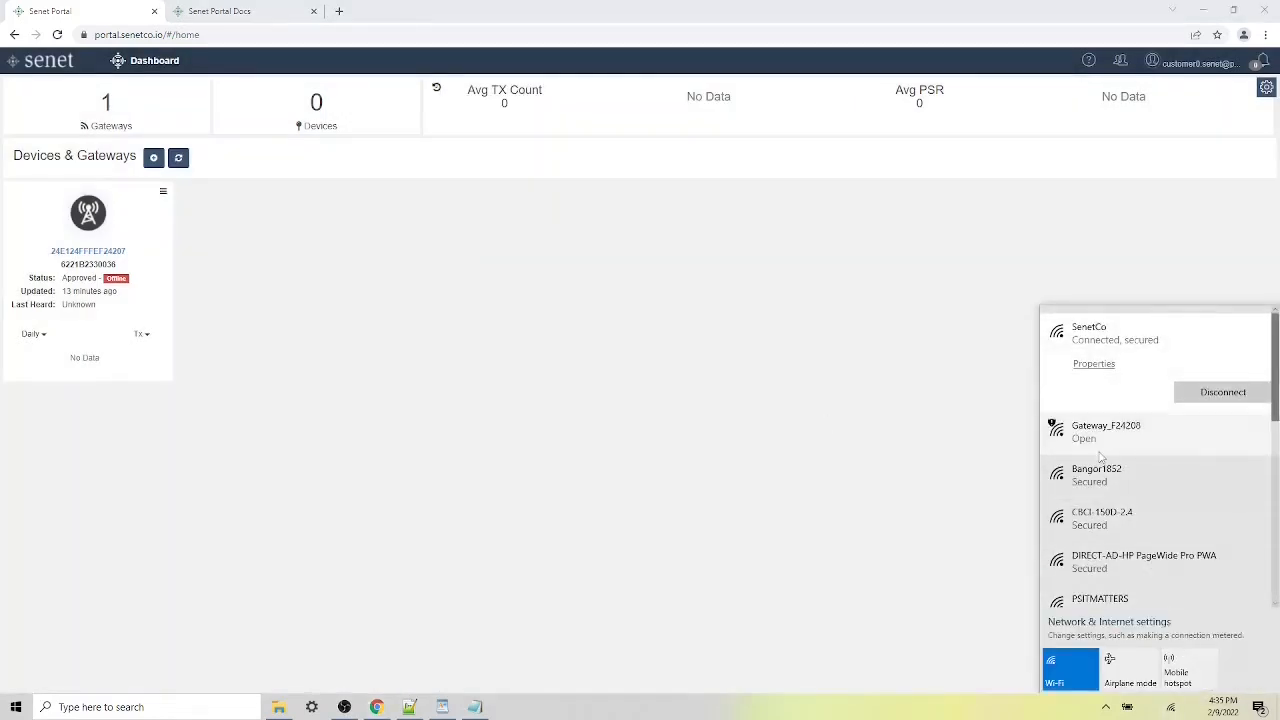
pyautogui.click(1114, 447)
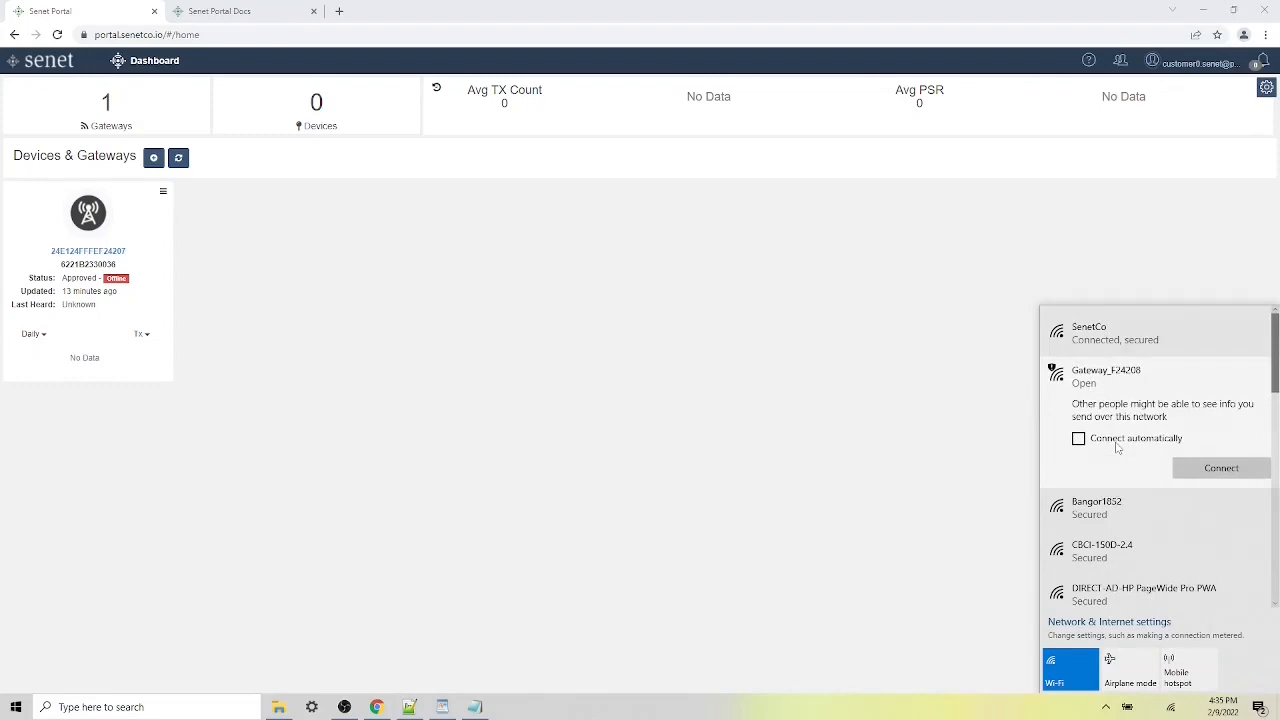
pyautogui.click(1201, 472)
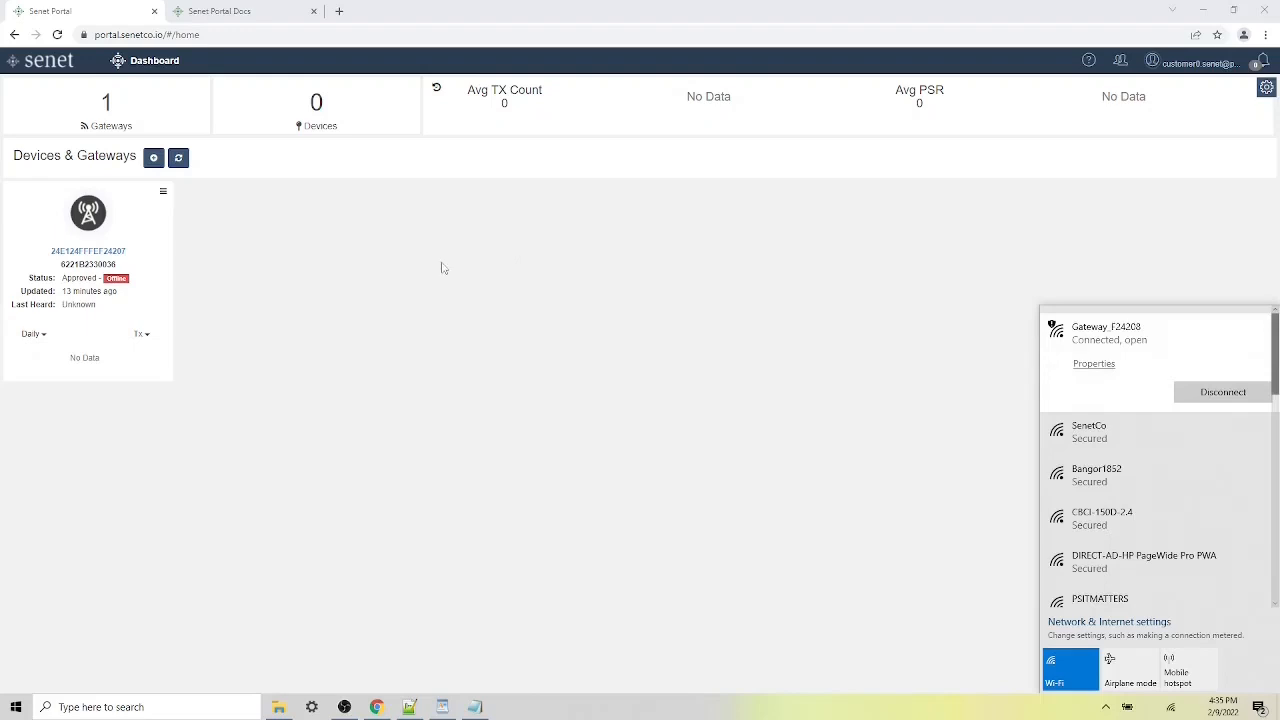
pyautogui.hotkey('ctrl', 't')
# - Browse to 192.168.1.1 and proceed past the certificate warning to the gateway login
pyautogui.write('192')
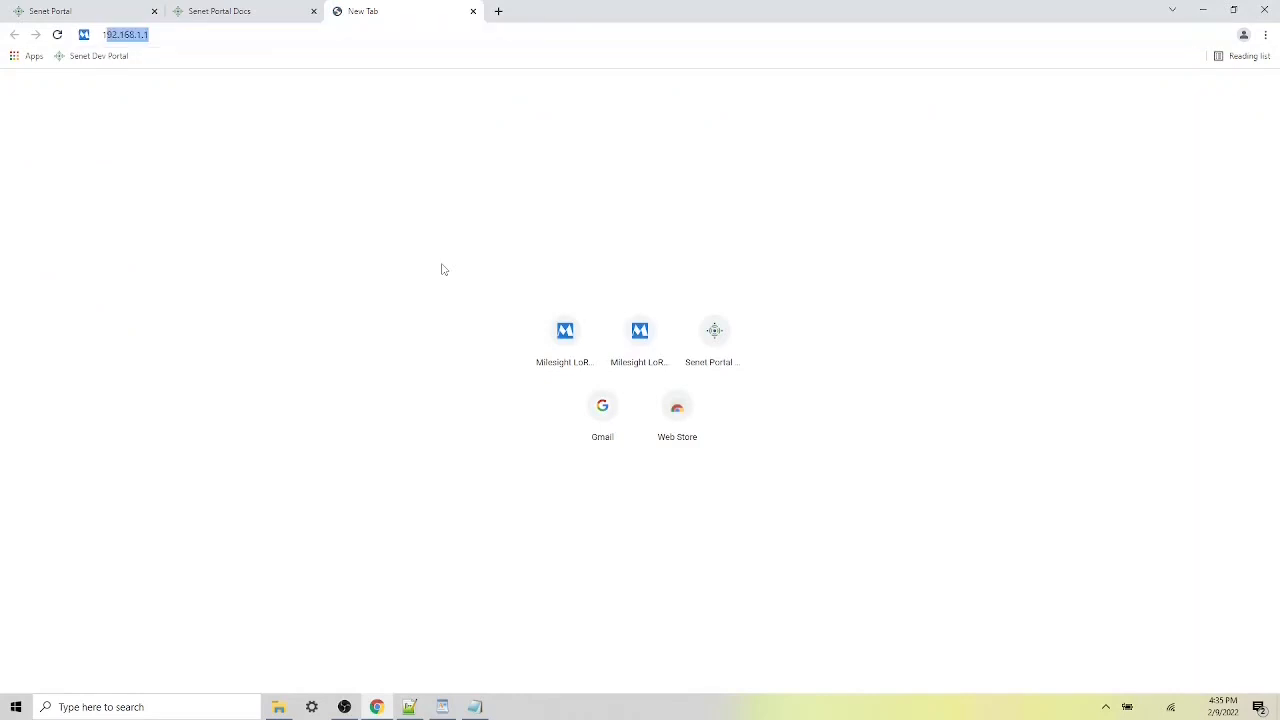
pyautogui.write('.')
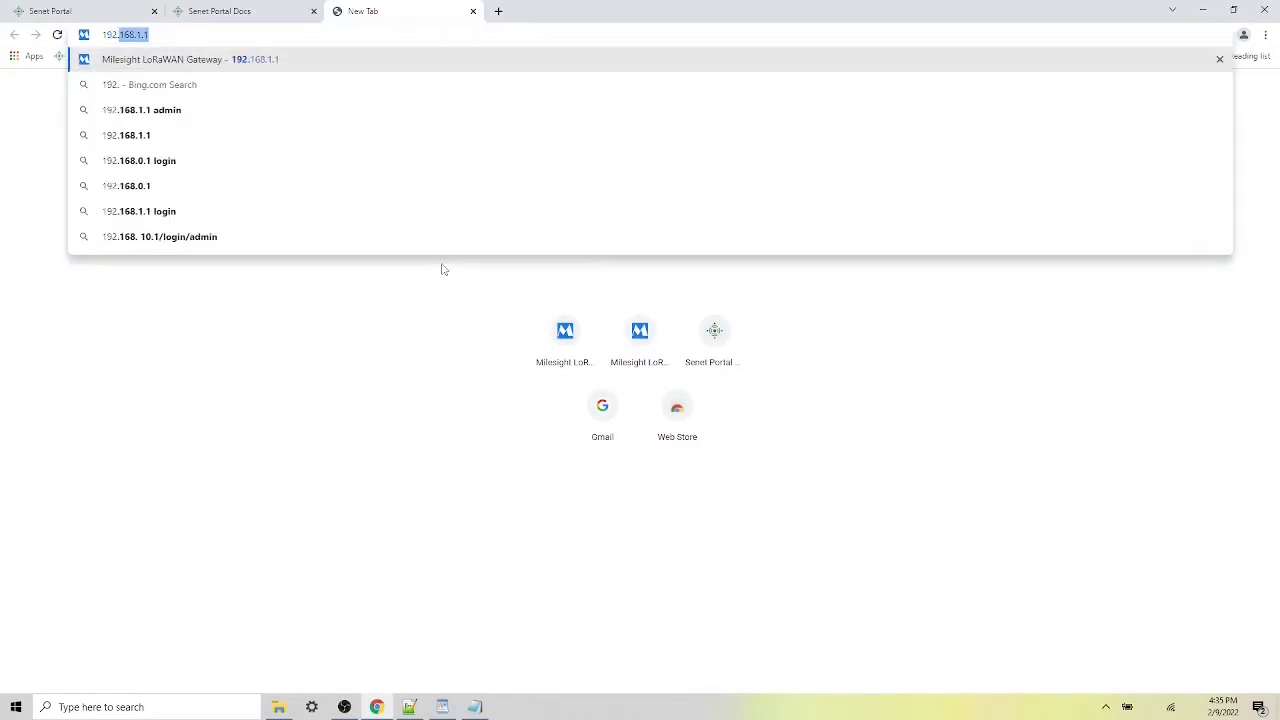
pyautogui.write('168.1.1')
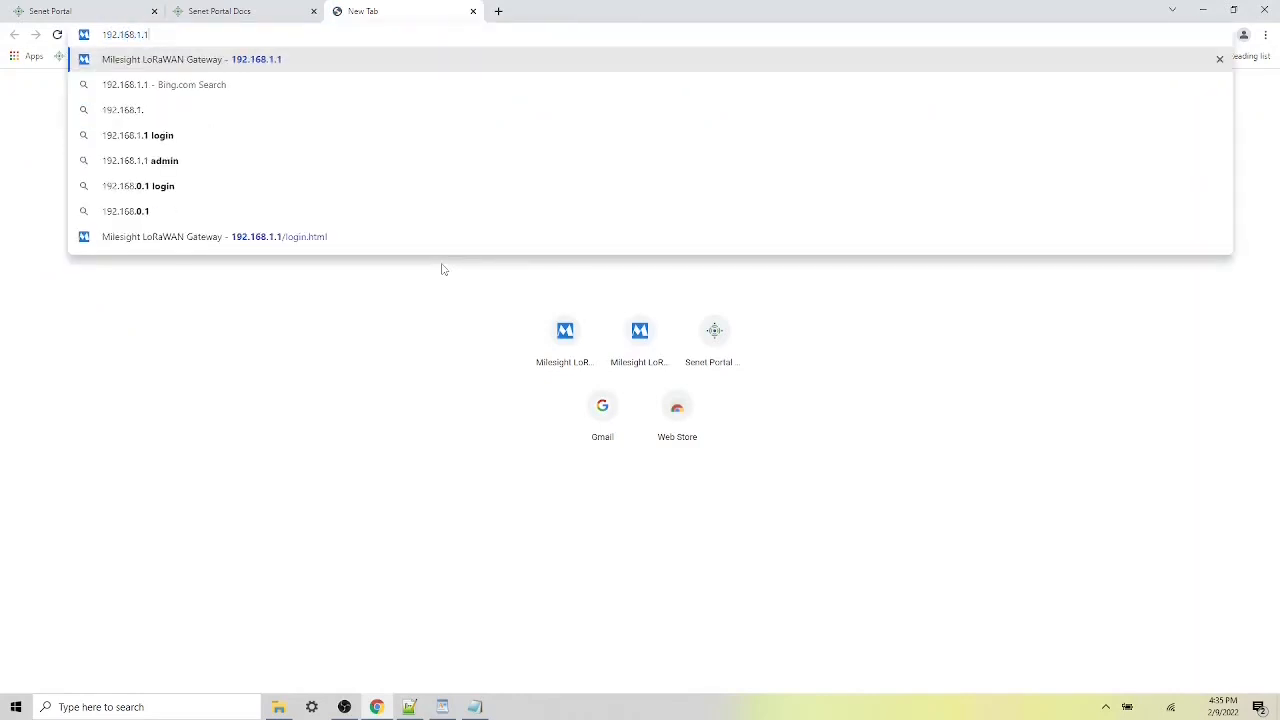
pyautogui.press('Return')
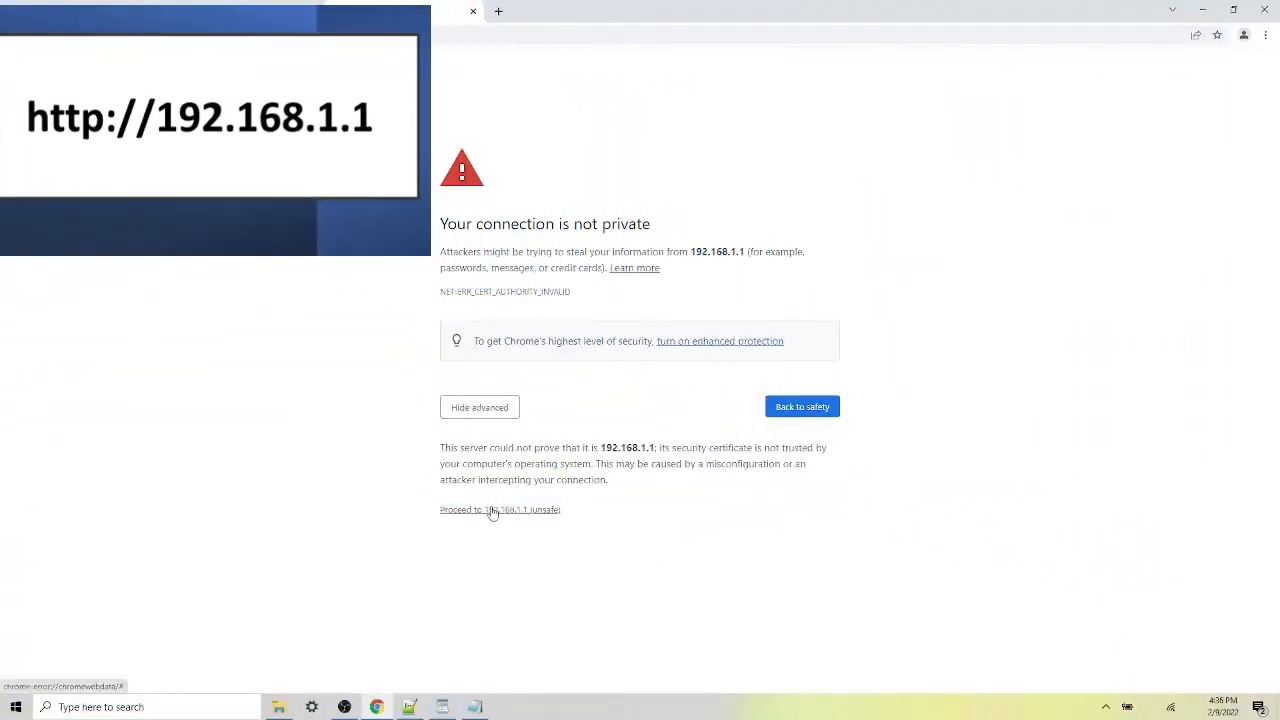
pyautogui.click(490, 510)
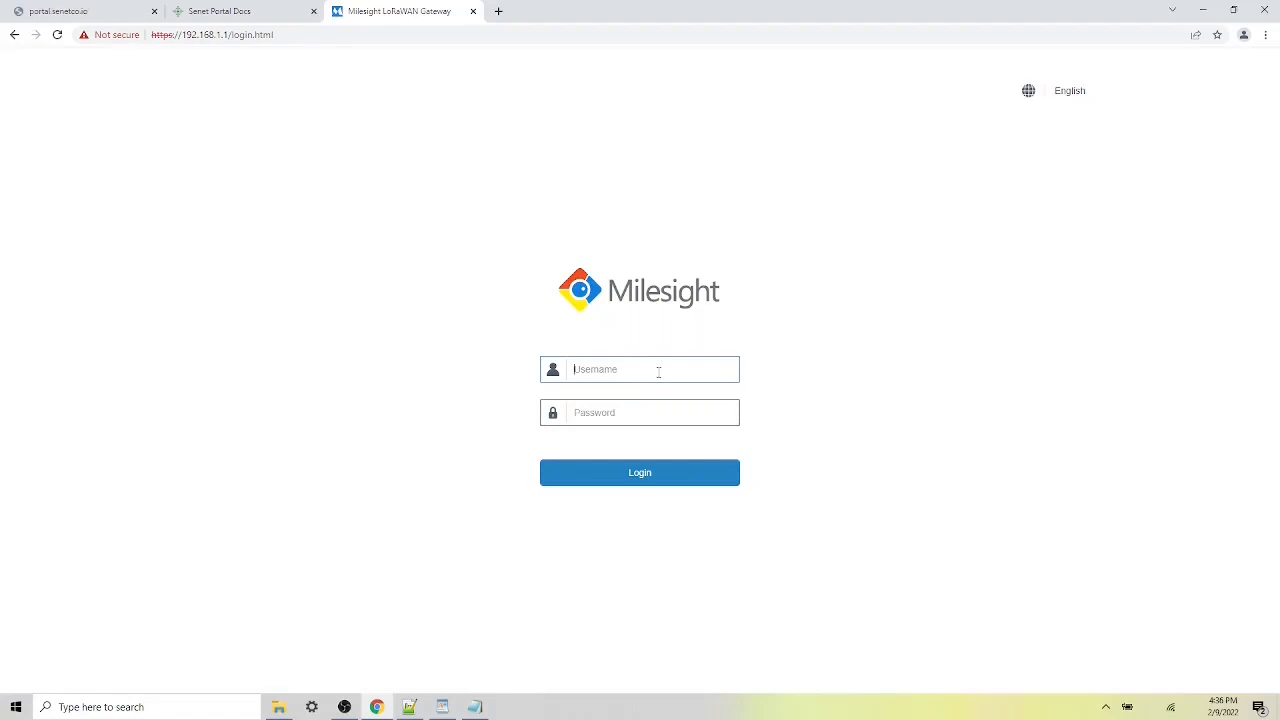
# - Log in as admin with the default password and keep the internal antenna type
pyautogui.write('admin')
pyautogui.press('Tab')
pyautogui.write('password')
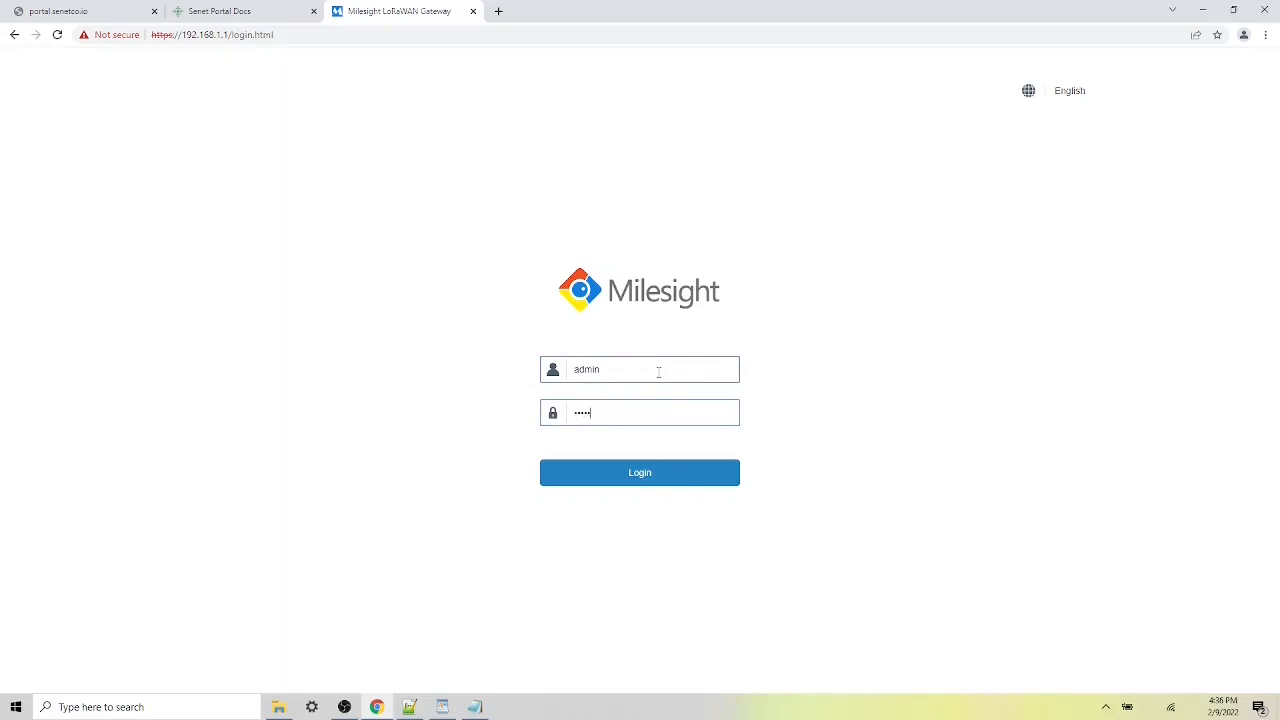
pyautogui.press('Return')
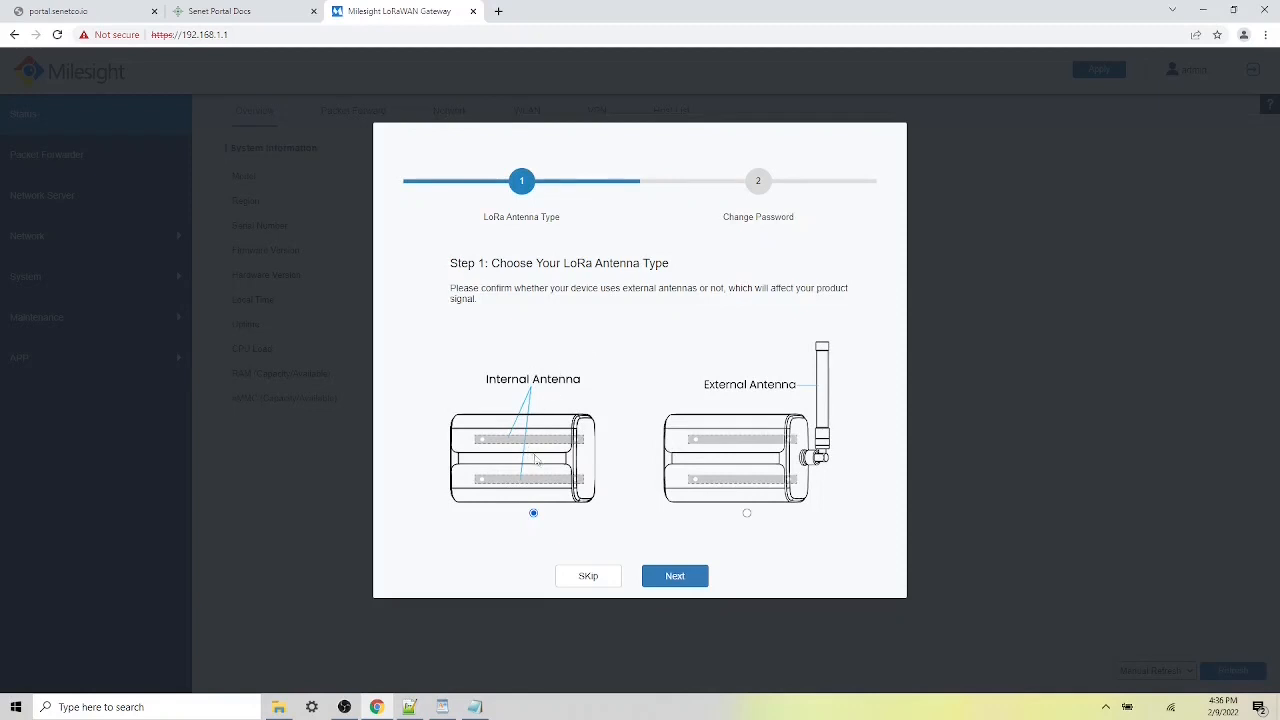
pyautogui.click(676, 577)
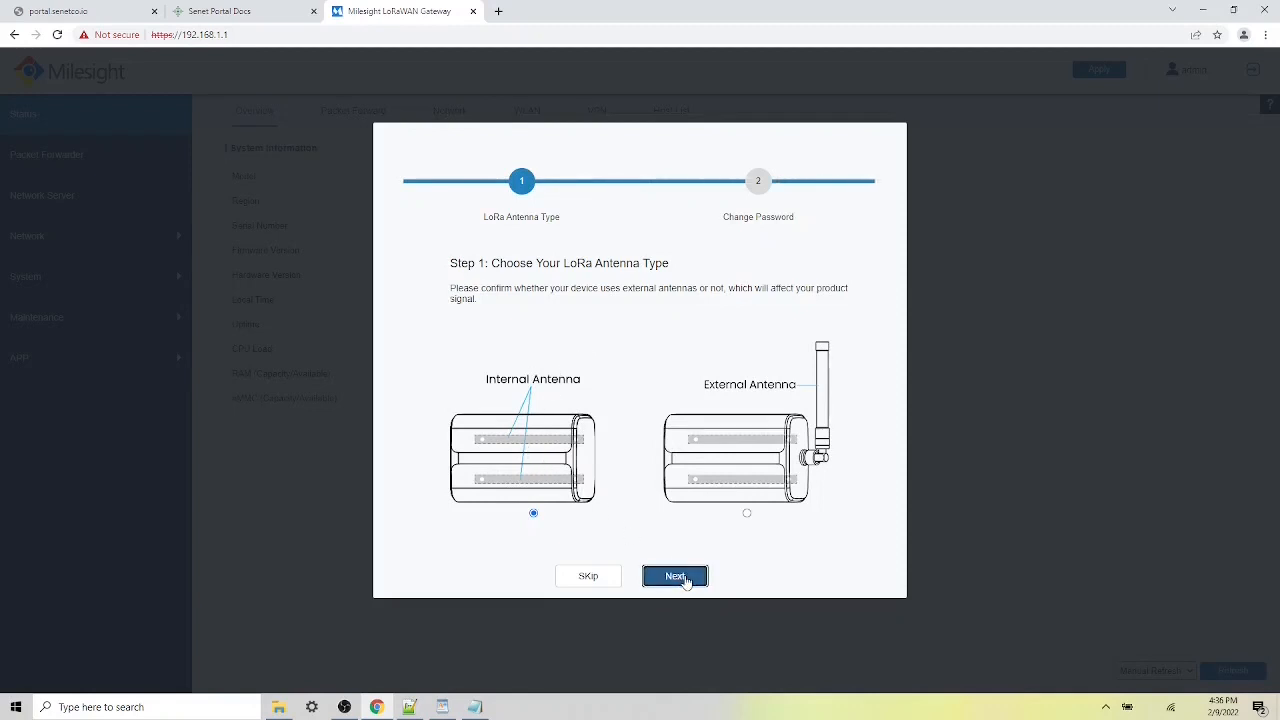
# - Replace the default password with a new one, save, and sign back in as admin
pyautogui.click(673, 365)
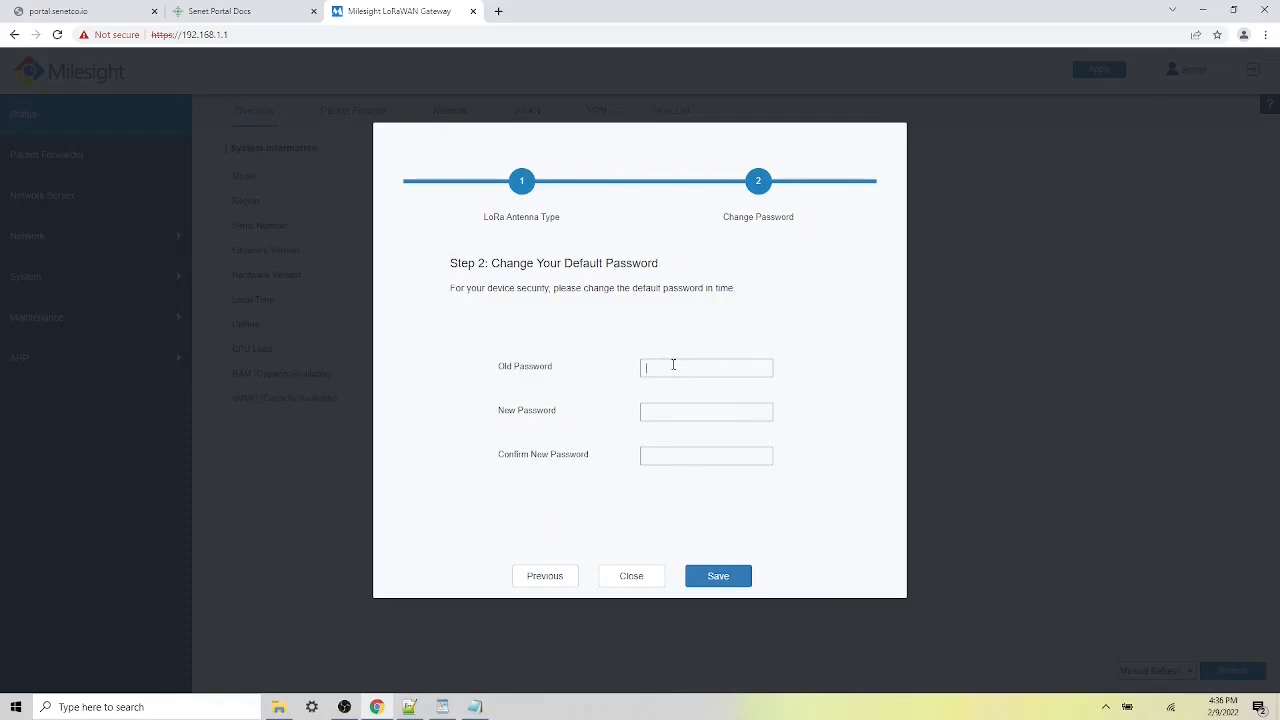
pyautogui.write('passwor')
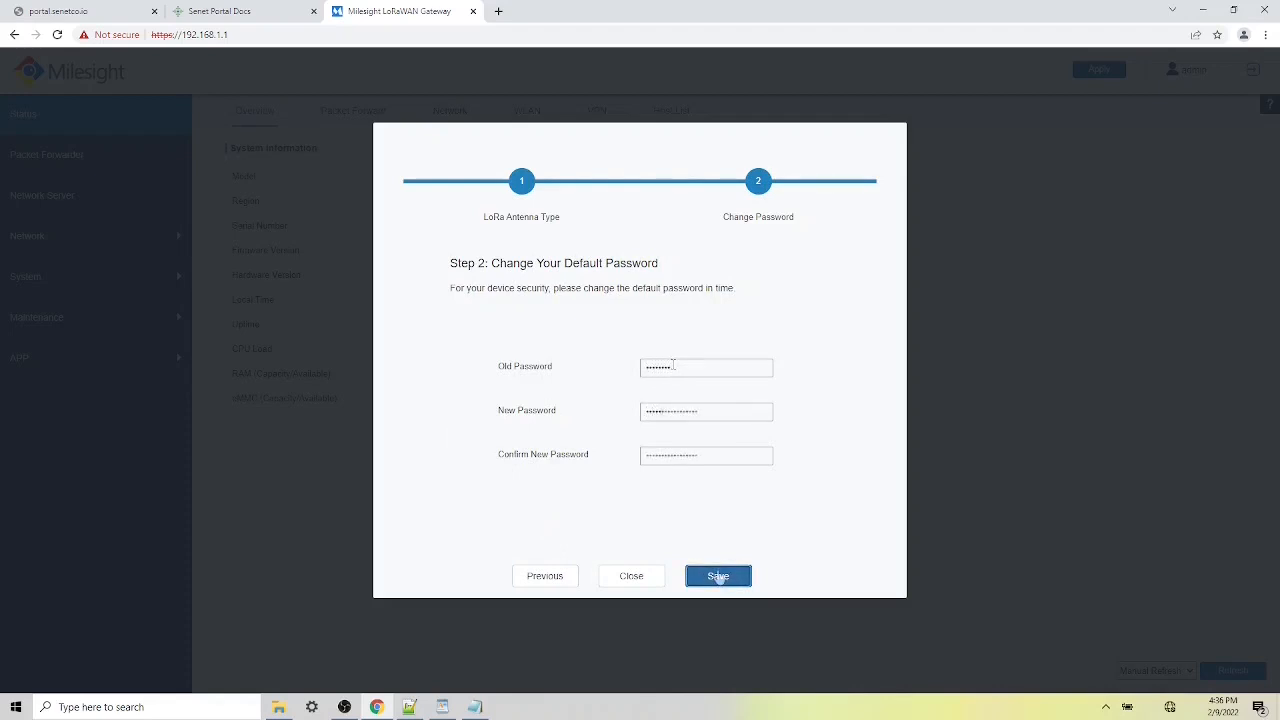
pyautogui.click(718, 577)
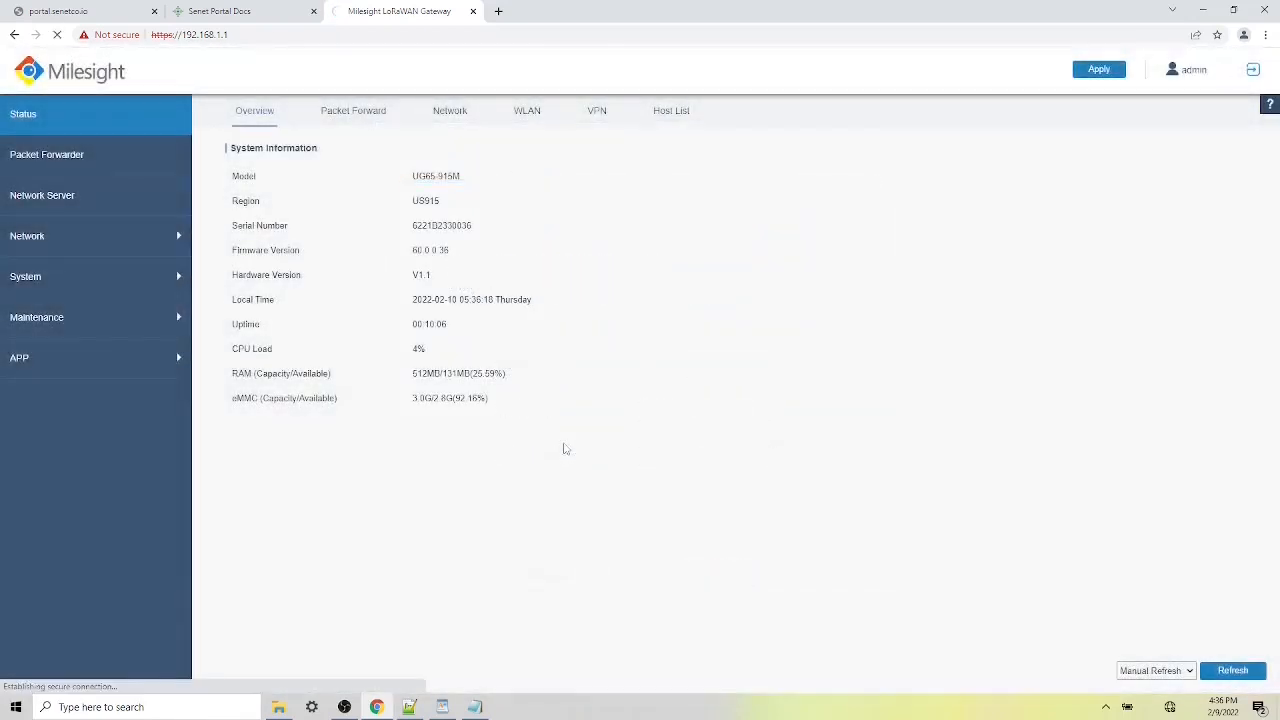
pyautogui.write('admin')
pyautogui.press('Tab')
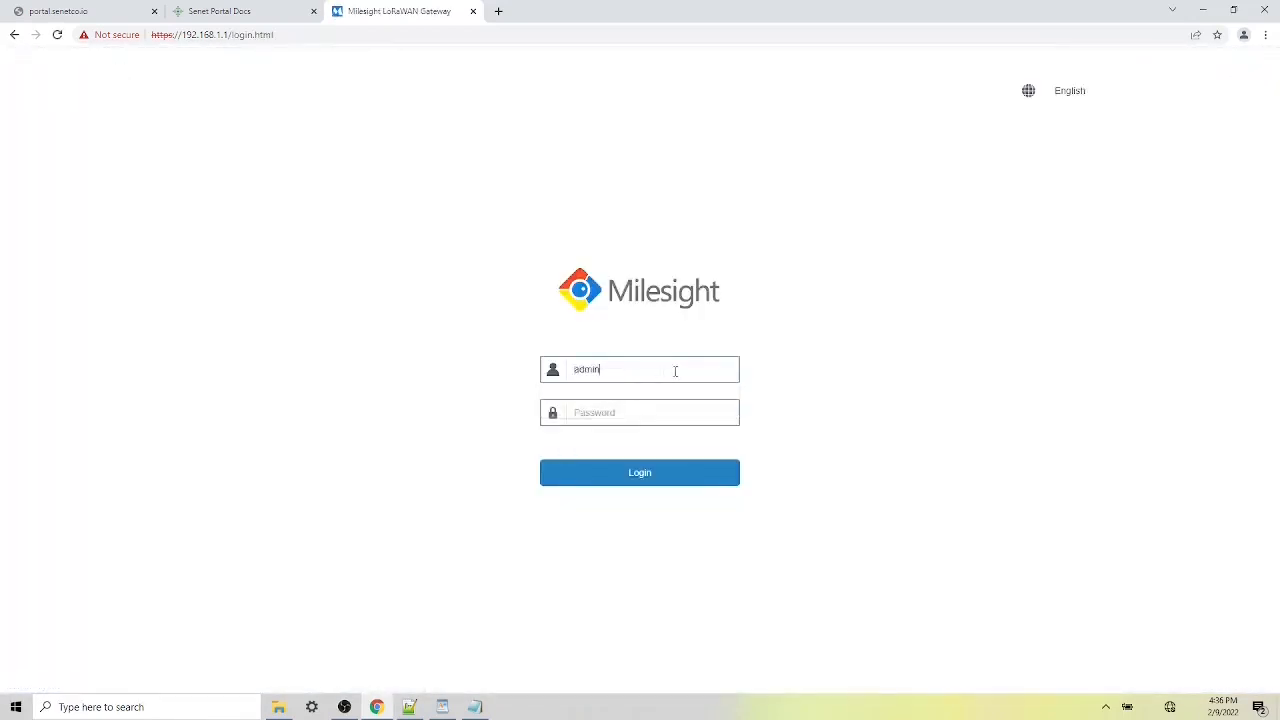
pyautogui.write('********')
pyautogui.press('Return')
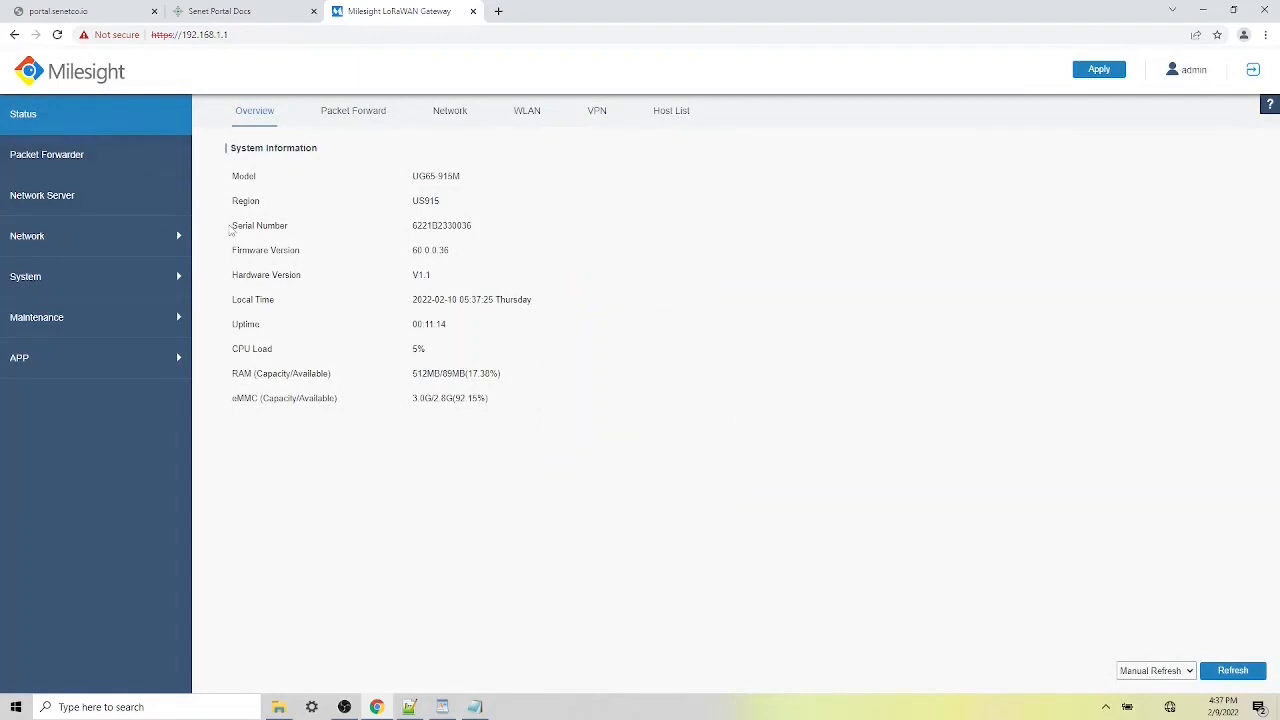
# - Note serial number 6221B2330036 and the Packet Forwarder Gateway EUI 24E124FFFEF24207
pyautogui.moveTo(229, 229); pyautogui.dragTo(475, 235)
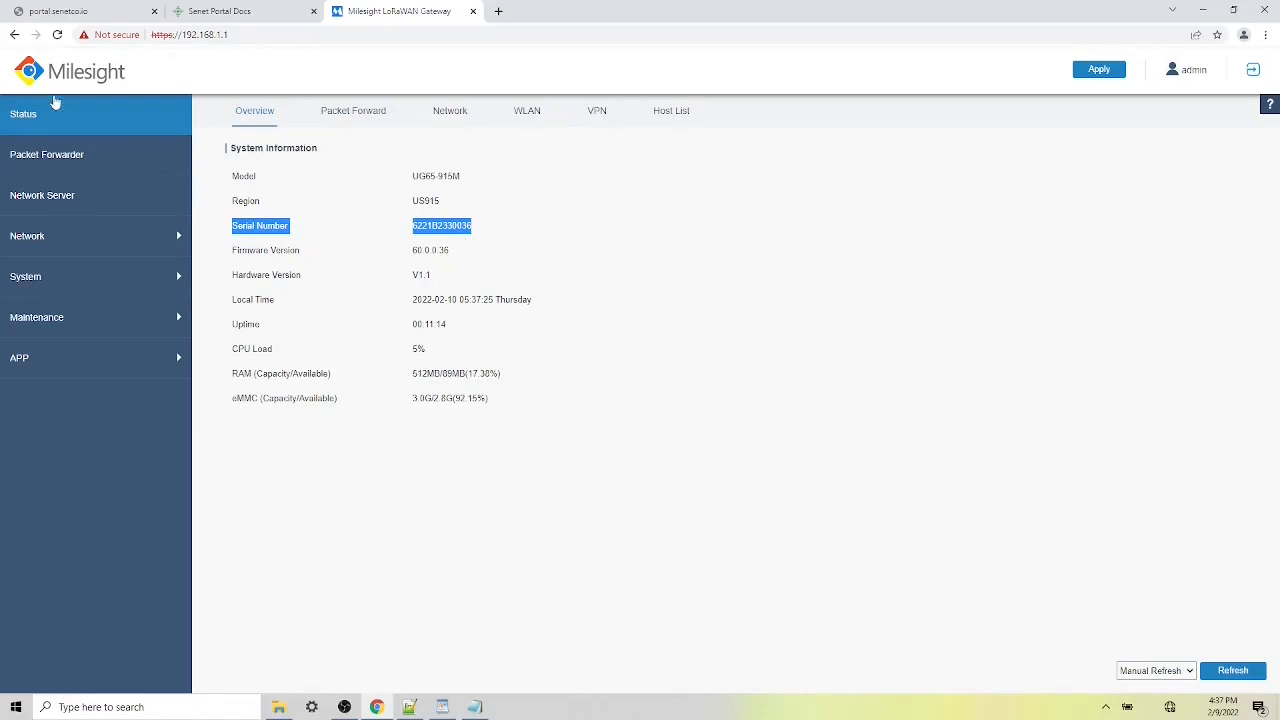
pyautogui.click(62, 158)
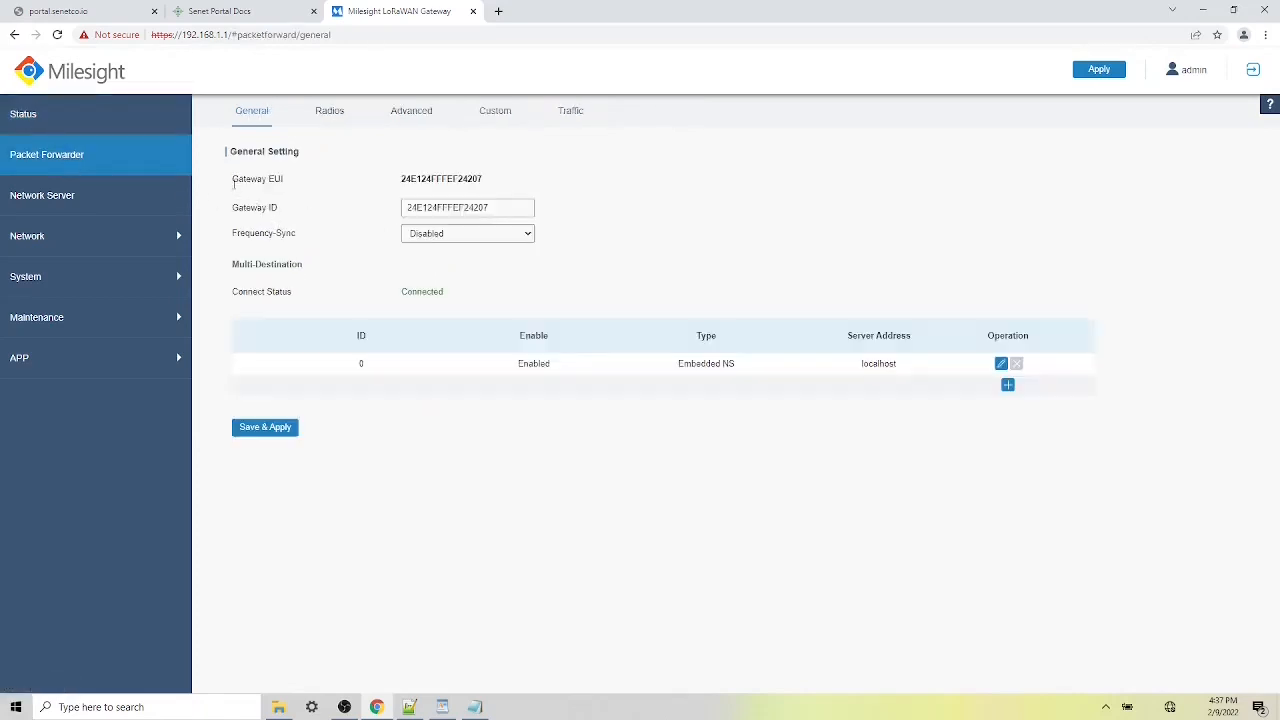
pyautogui.moveTo(232, 179); pyautogui.dragTo(483, 181)
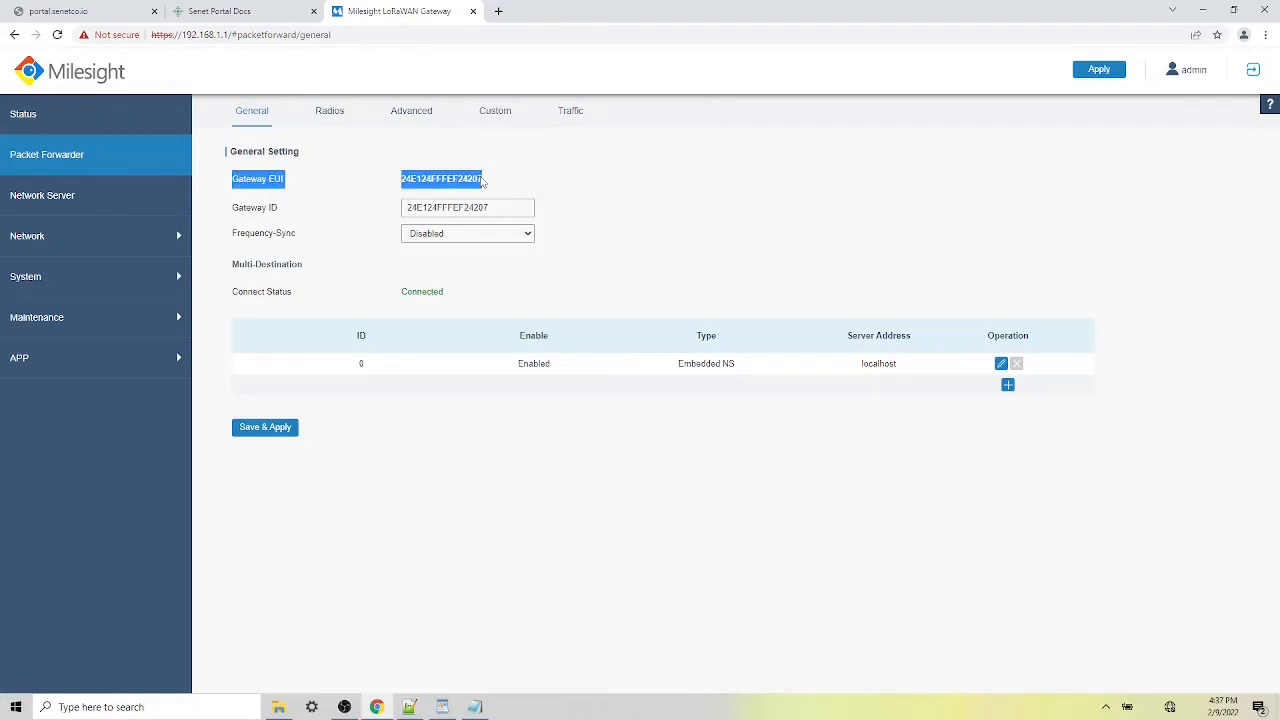
pyautogui.click(534, 185)
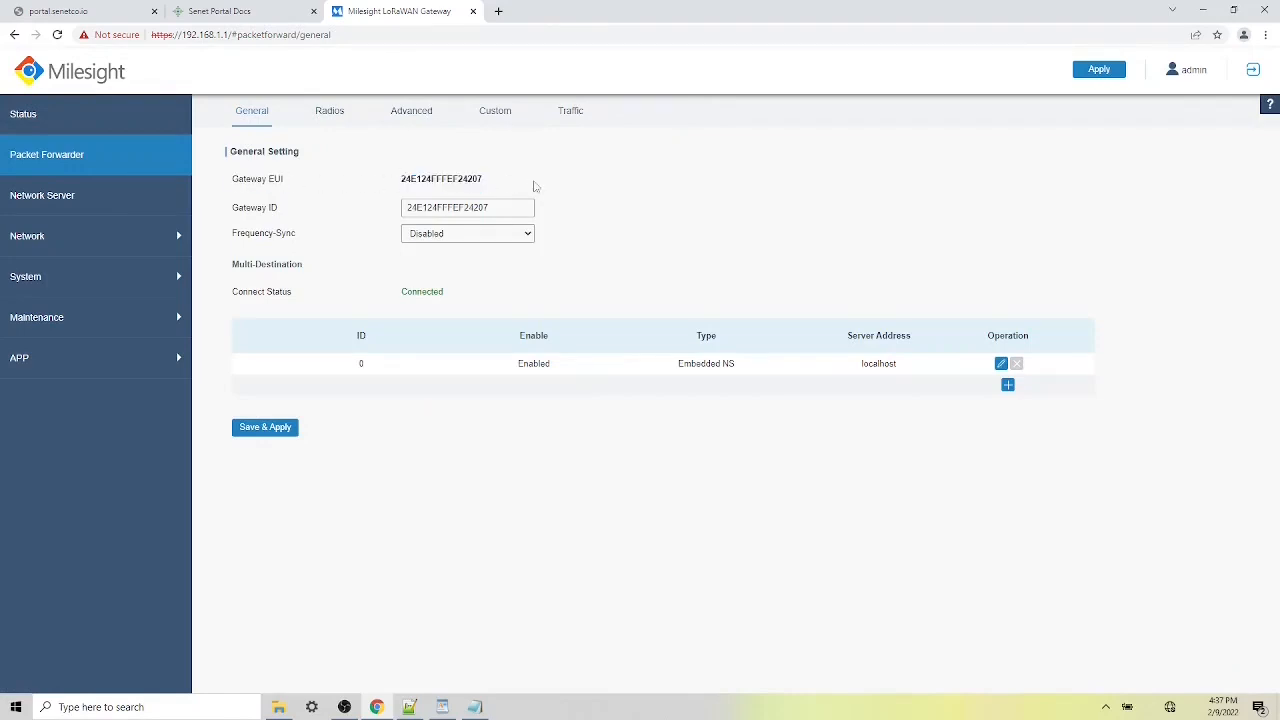
# - Change eth 0 under Network > Interface to DHCP Client and save & apply
pyautogui.click(96, 238)
pyautogui.click(106, 274)
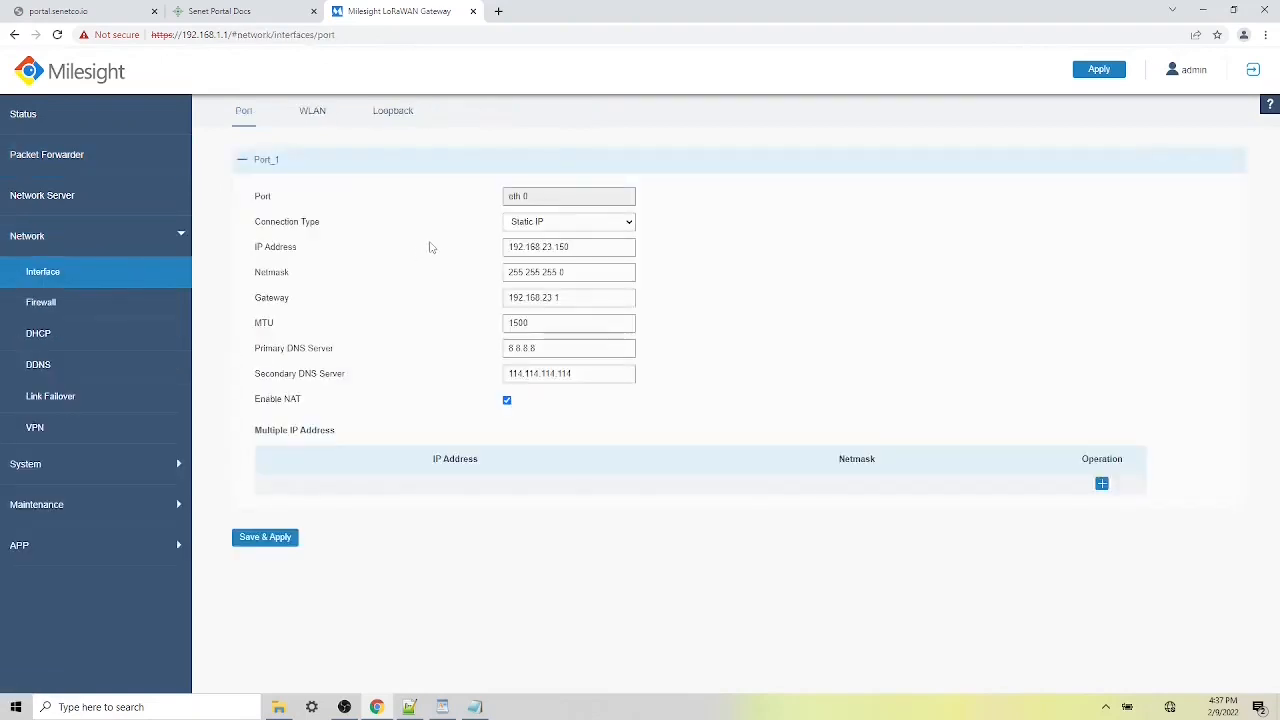
pyautogui.tripleClick(510, 199)
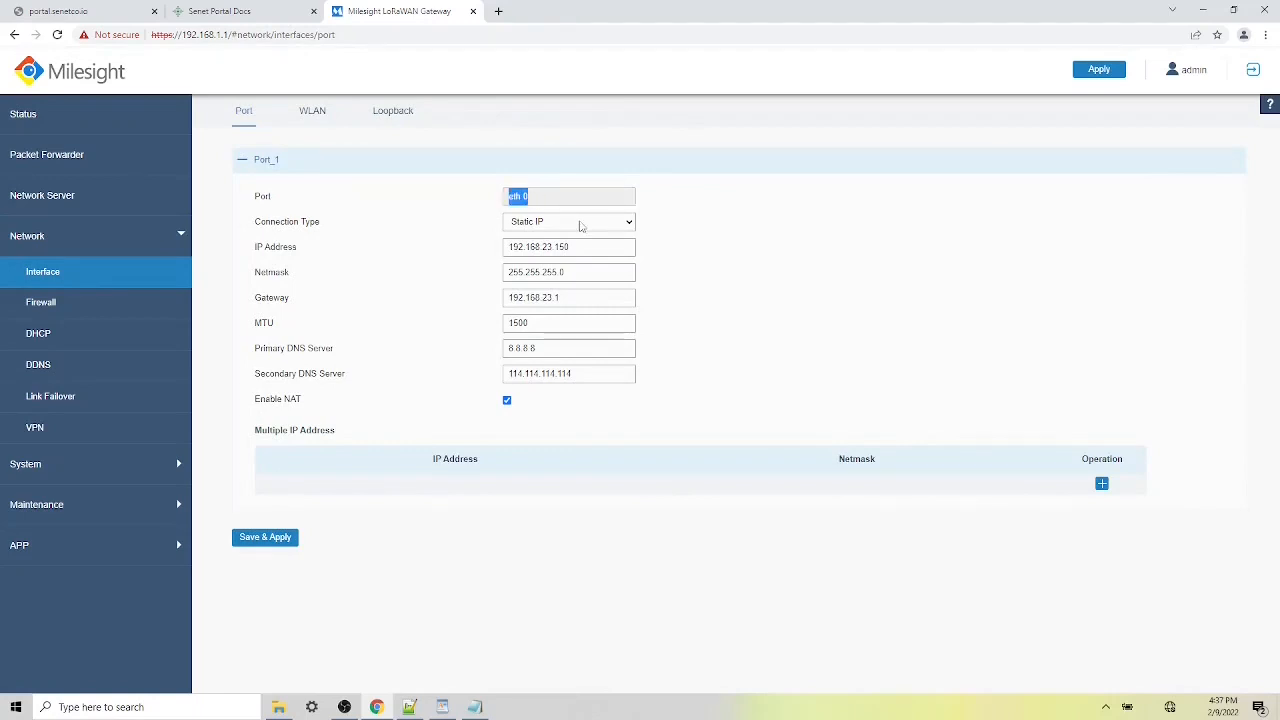
pyautogui.click(581, 224)
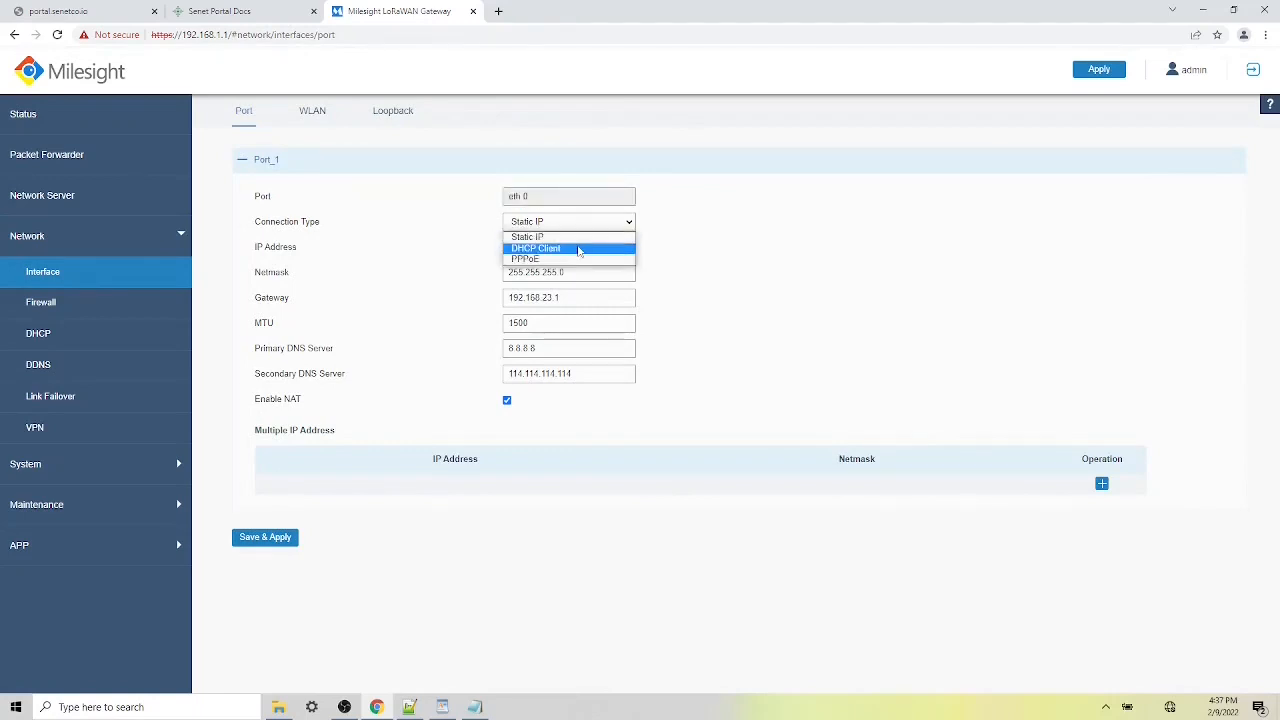
pyautogui.click(579, 249)
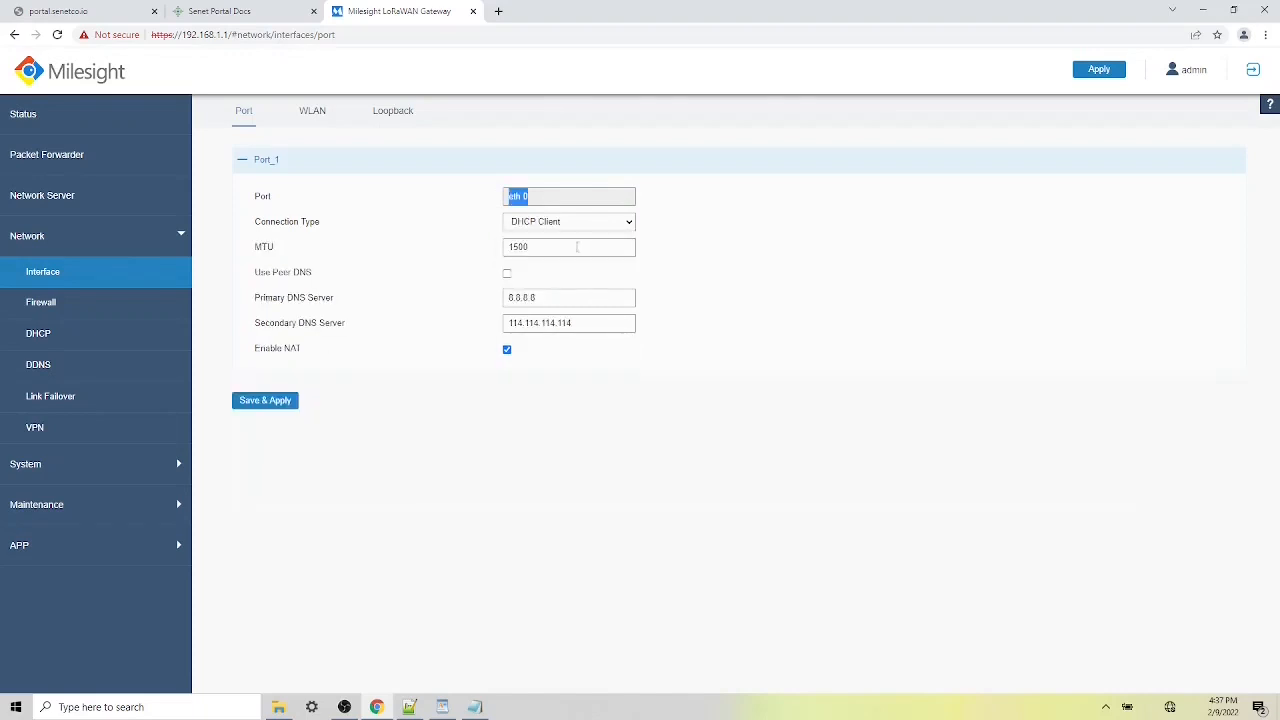
pyautogui.click(277, 400)
pyautogui.click(108, 125)
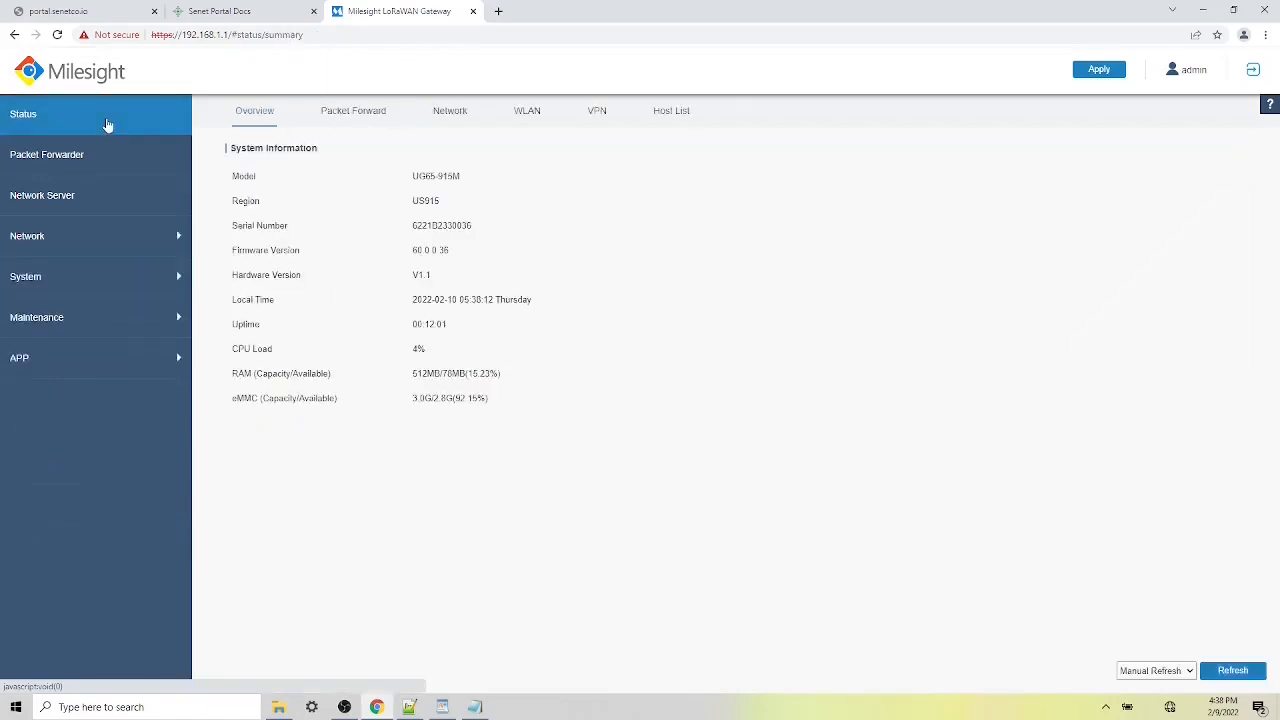
# - Confirm on Status > Network that eth 0 is up with DHCP address 10.1.71.195
pyautogui.click(450, 112)
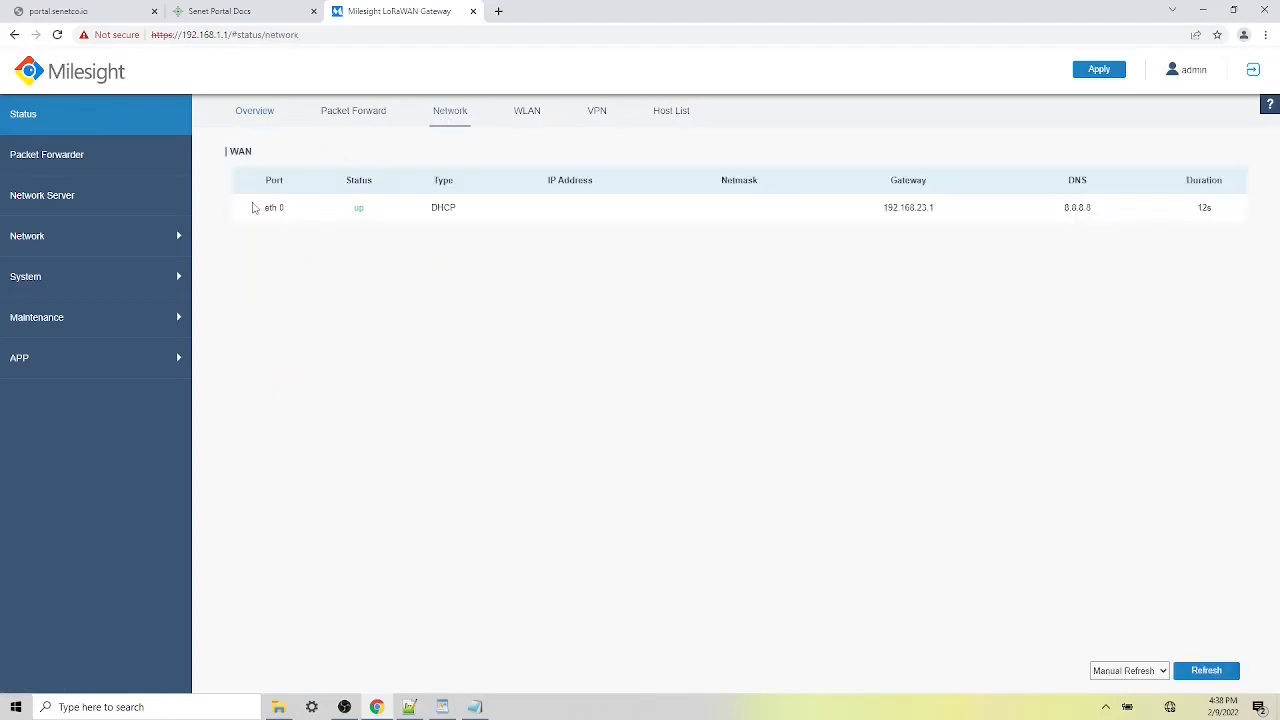
pyautogui.moveTo(262, 208); pyautogui.dragTo(285, 212)
pyautogui.doubleClick(359, 210)
pyautogui.doubleClick(446, 213)
pyautogui.click(538, 210)
pyautogui.click(1222, 672)
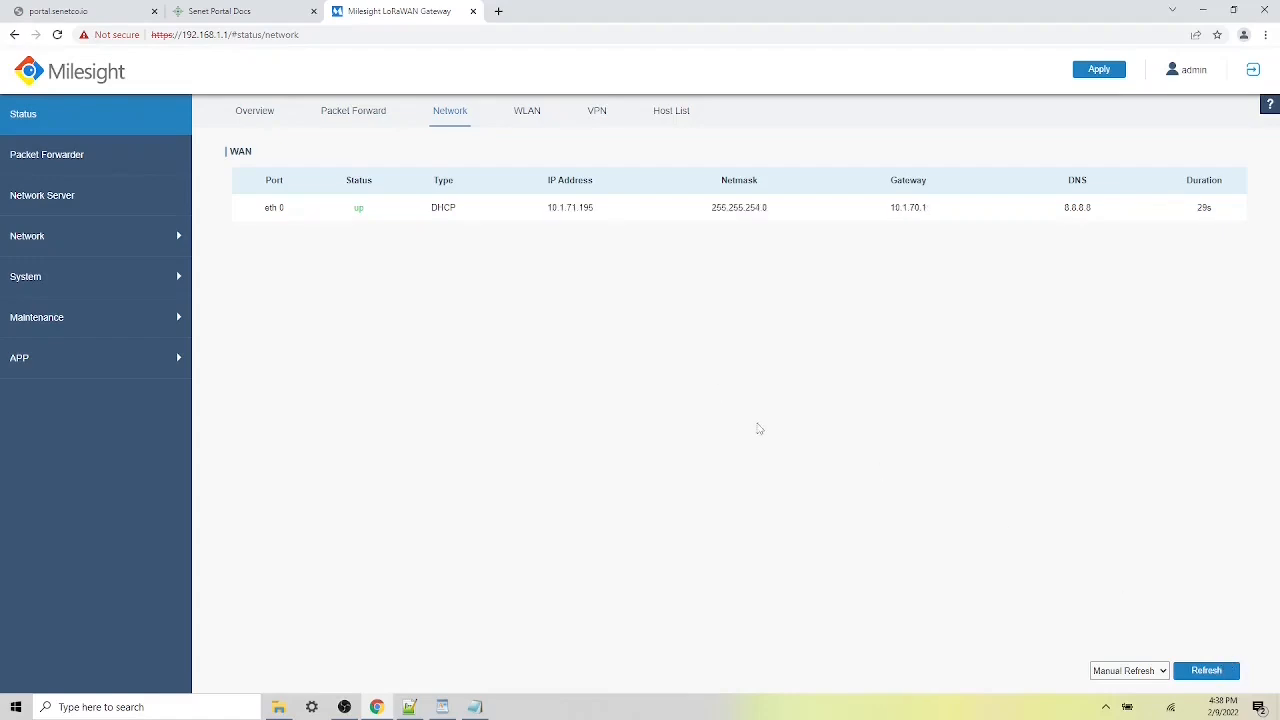
pyautogui.moveTo(549, 213); pyautogui.dragTo(596, 216)
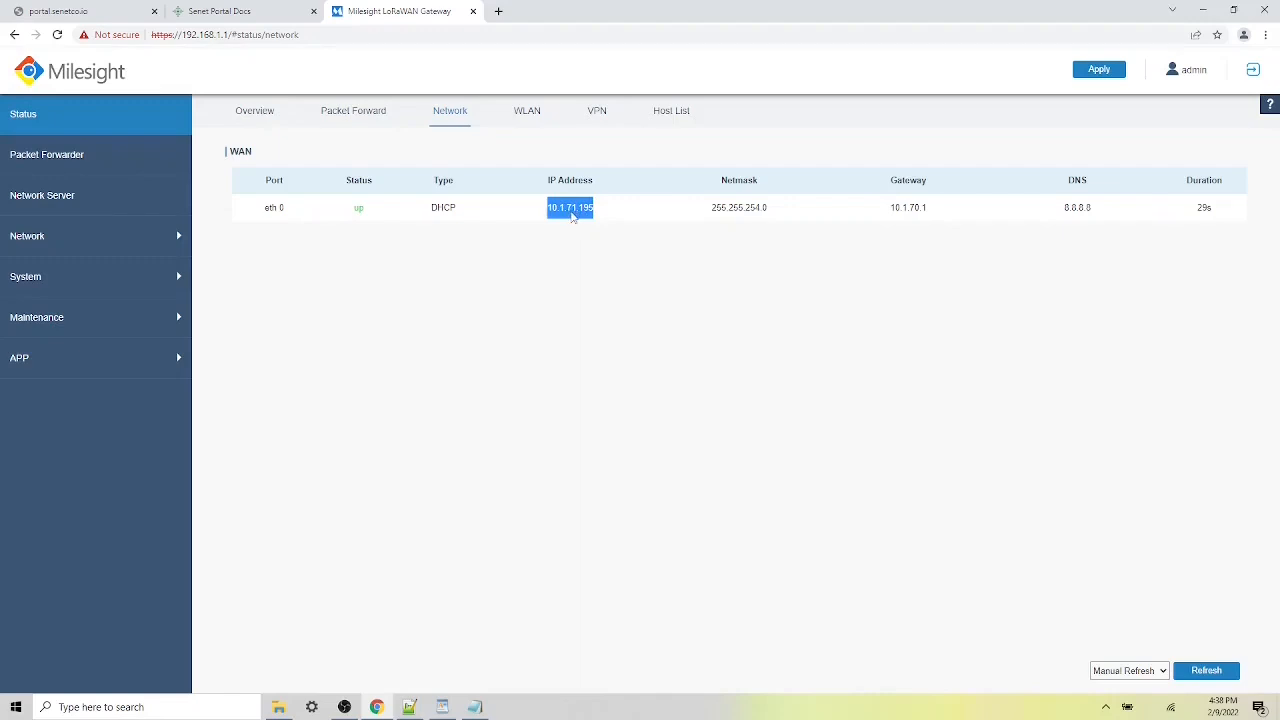
pyautogui.click(123, 163)
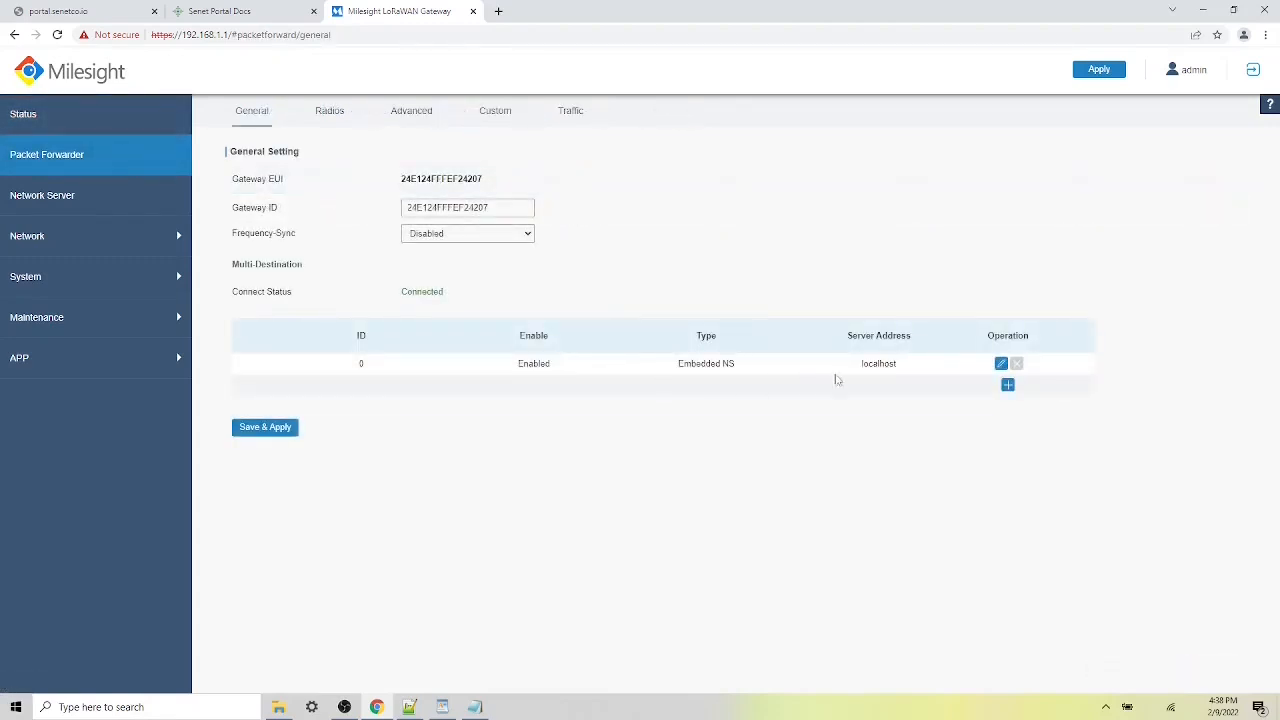
# - Disable the existing embedded NS destination and save it
pyautogui.click(1001, 364)
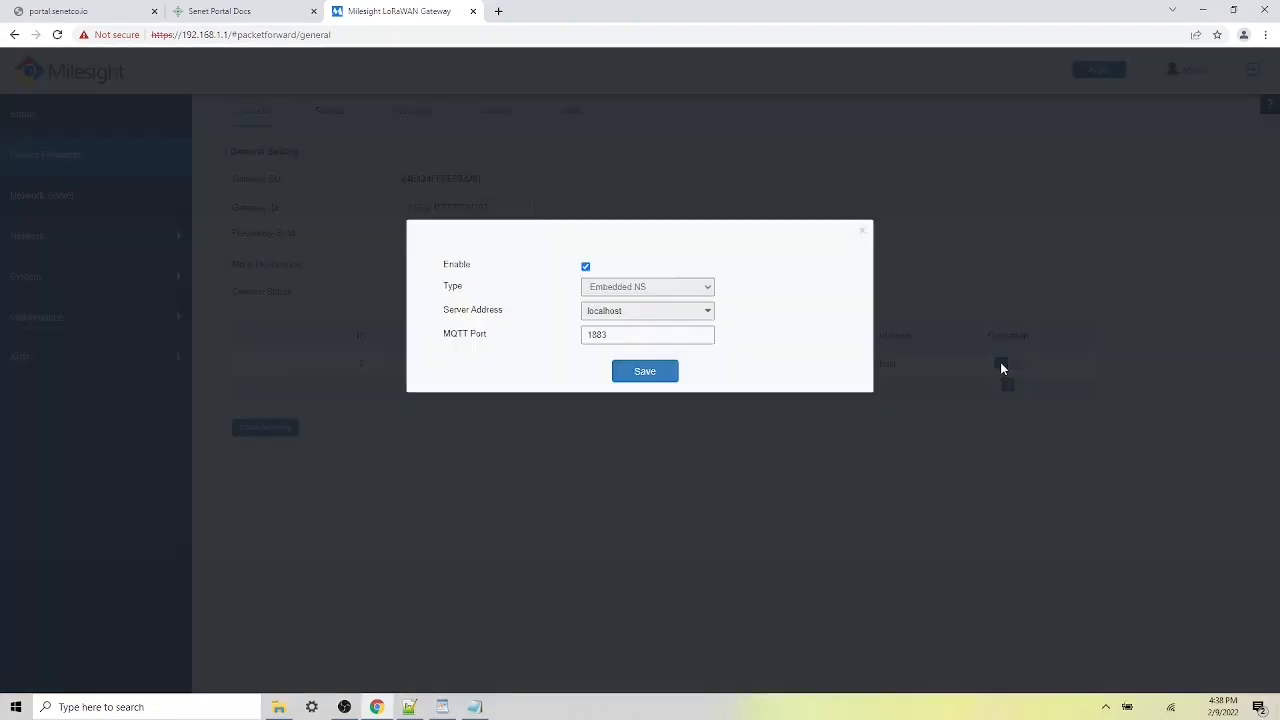
pyautogui.click(586, 267)
pyautogui.click(651, 373)
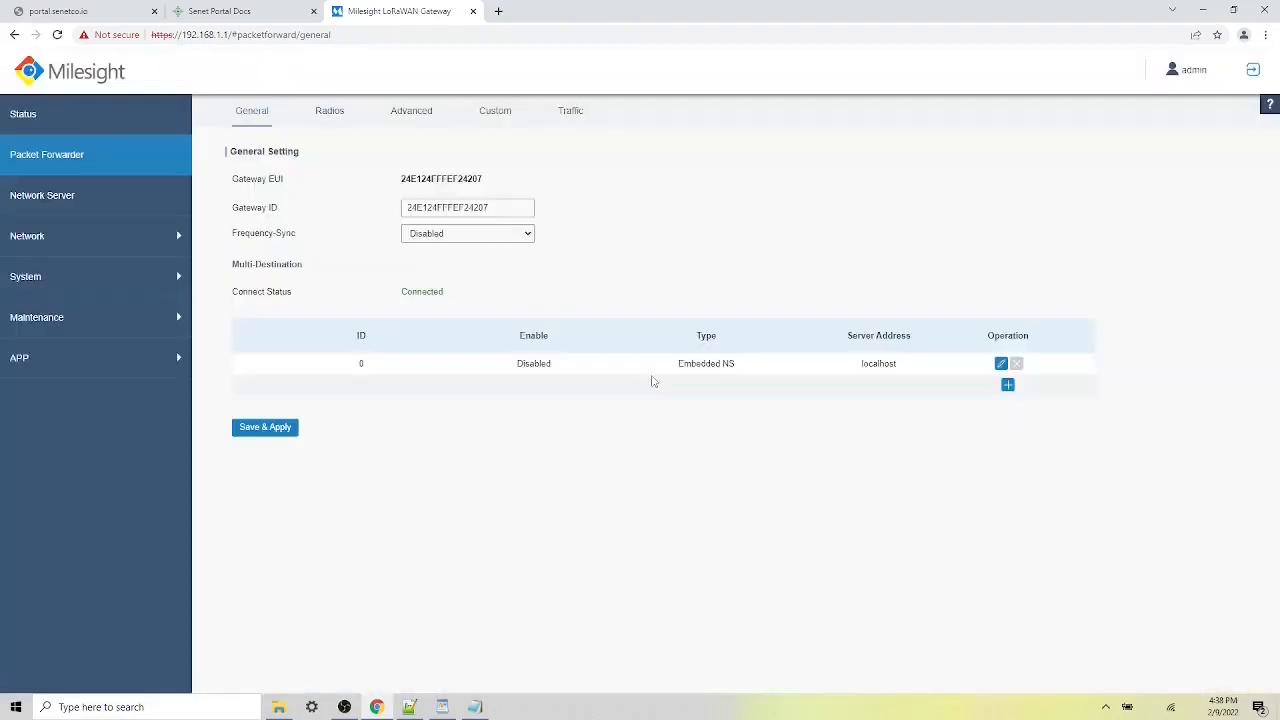
# - Add a new enabled destination with the forwarder type set to Basic Station
pyautogui.click(1007, 386)
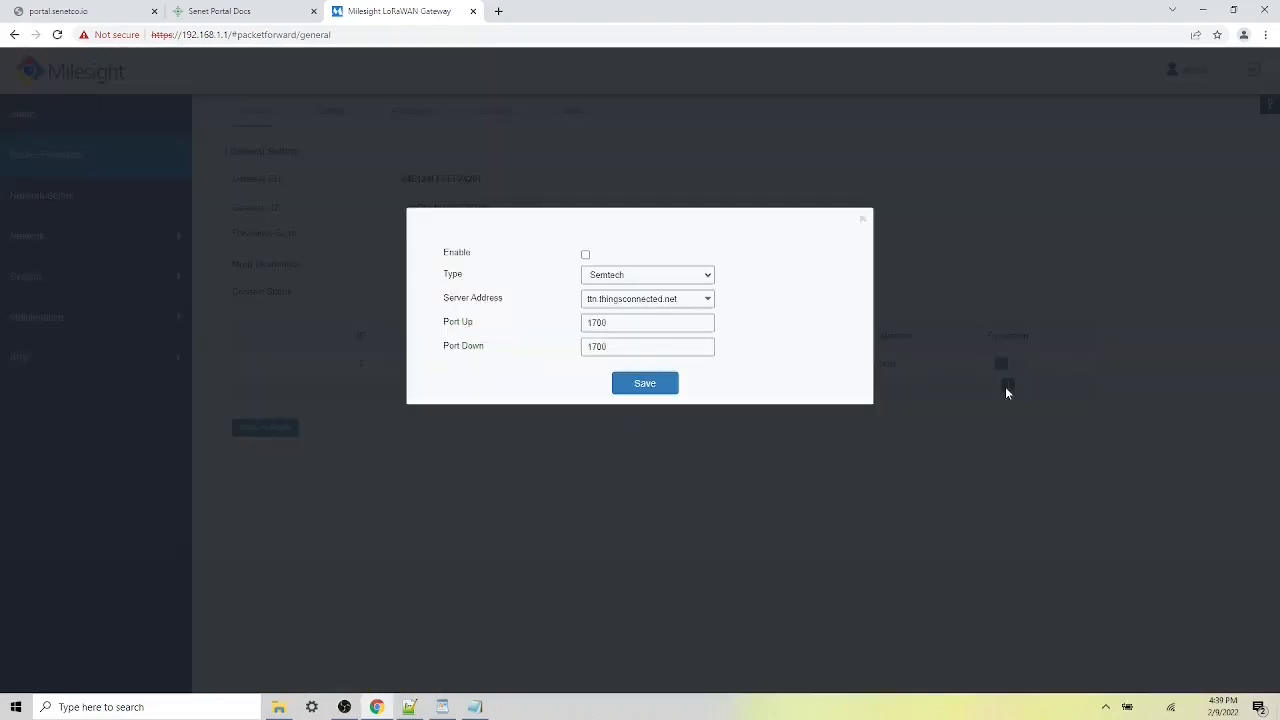
pyautogui.click(586, 256)
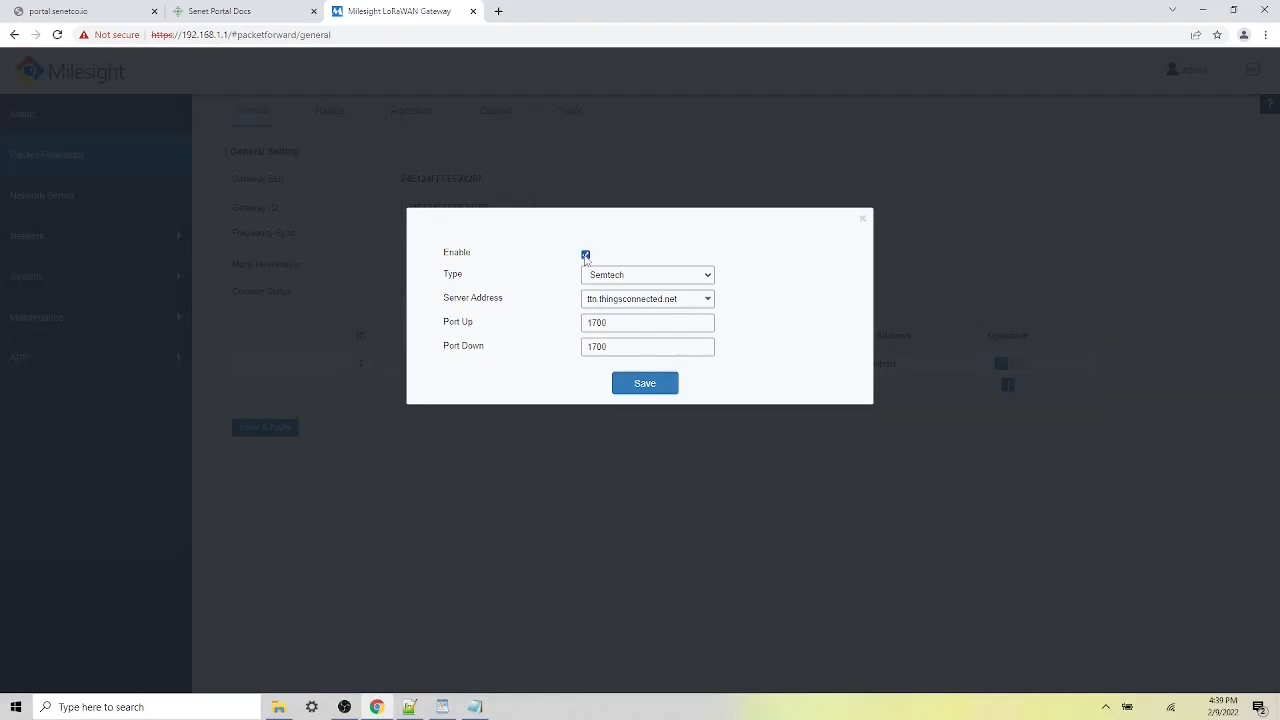
pyautogui.click(639, 276)
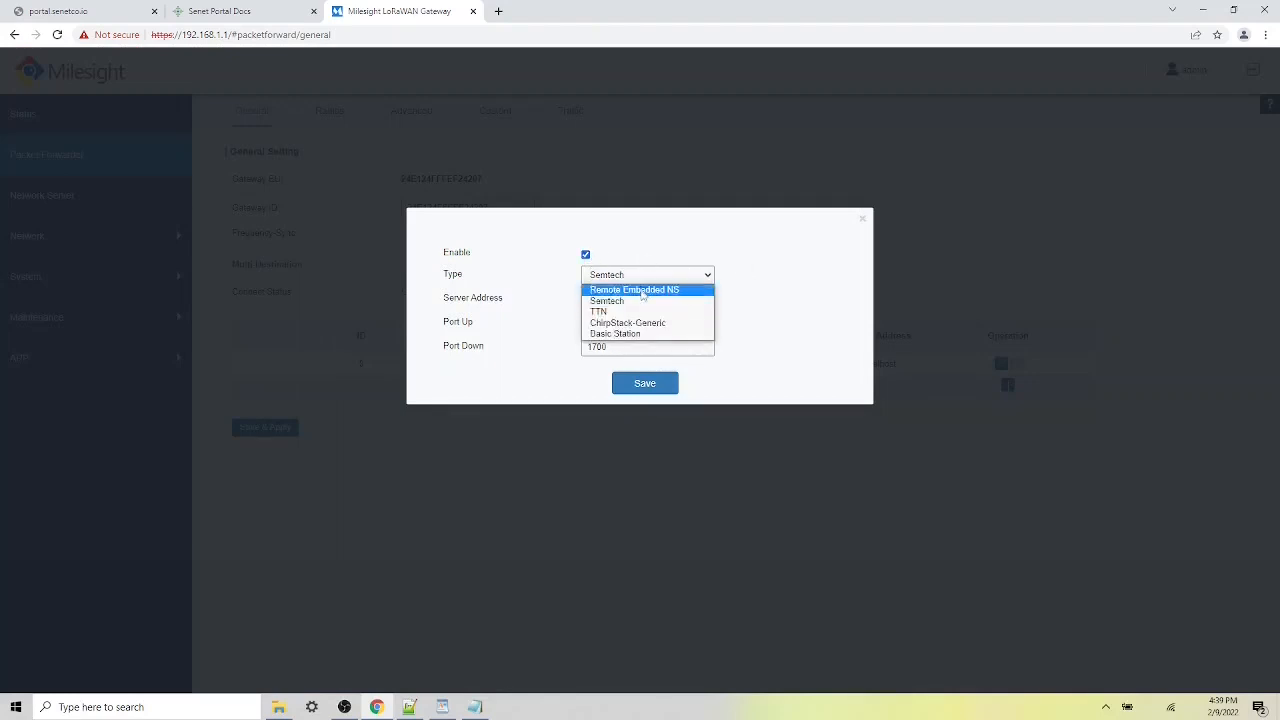
pyautogui.click(647, 334)
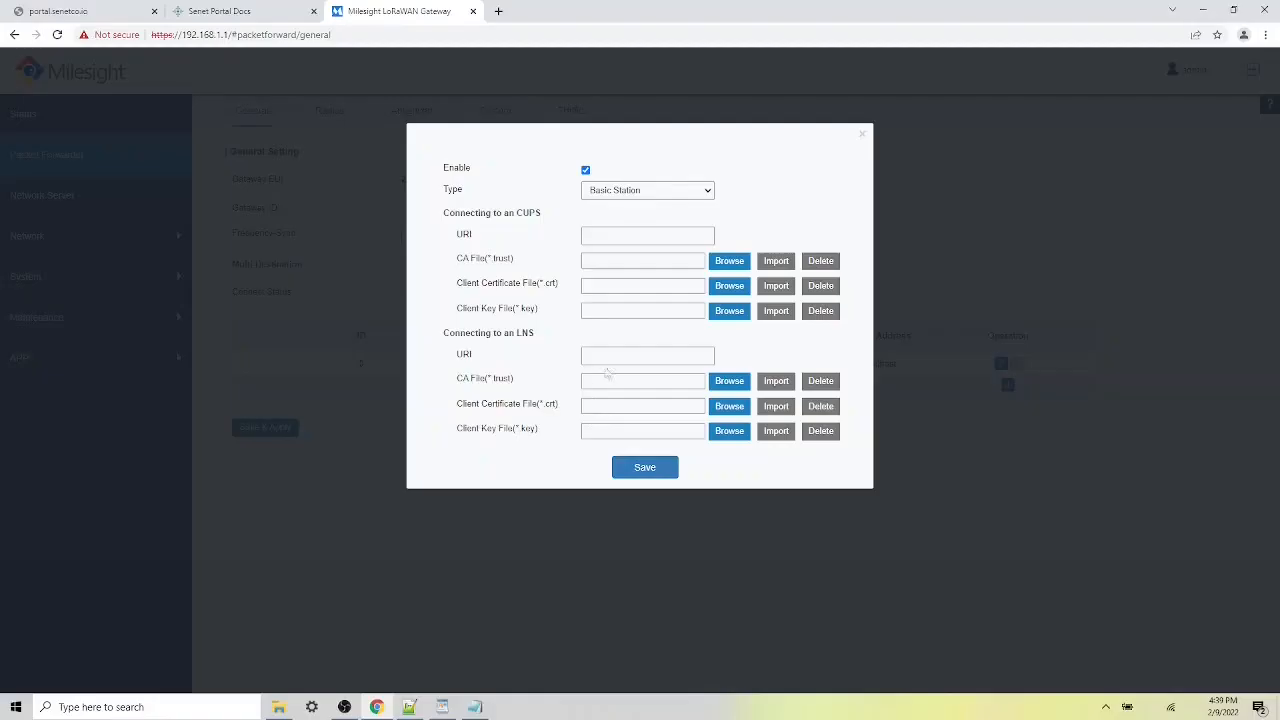
# - Set the LNS URI to wss://collector.senetco.io:6042, import the tc.trust CA file, and save
pyautogui.write('wss://collector.senetco.io:6042')
pyautogui.click(730, 382)
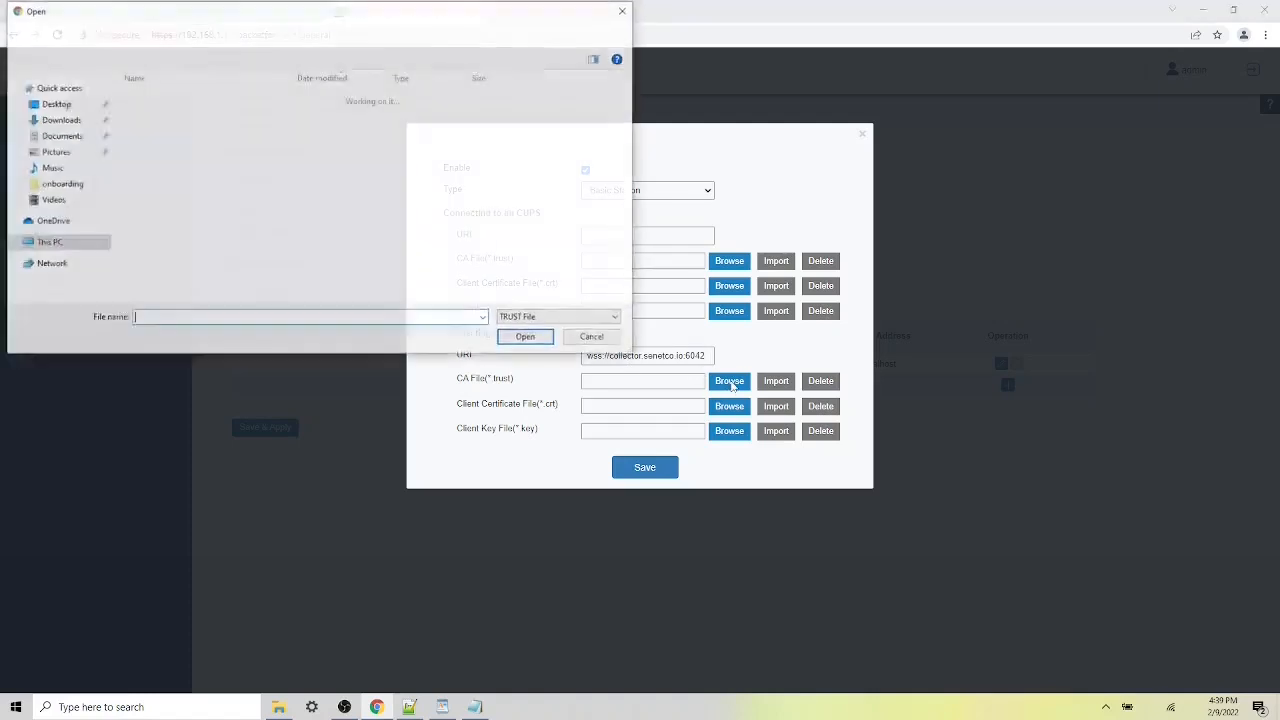
pyautogui.doubleClick(183, 120)
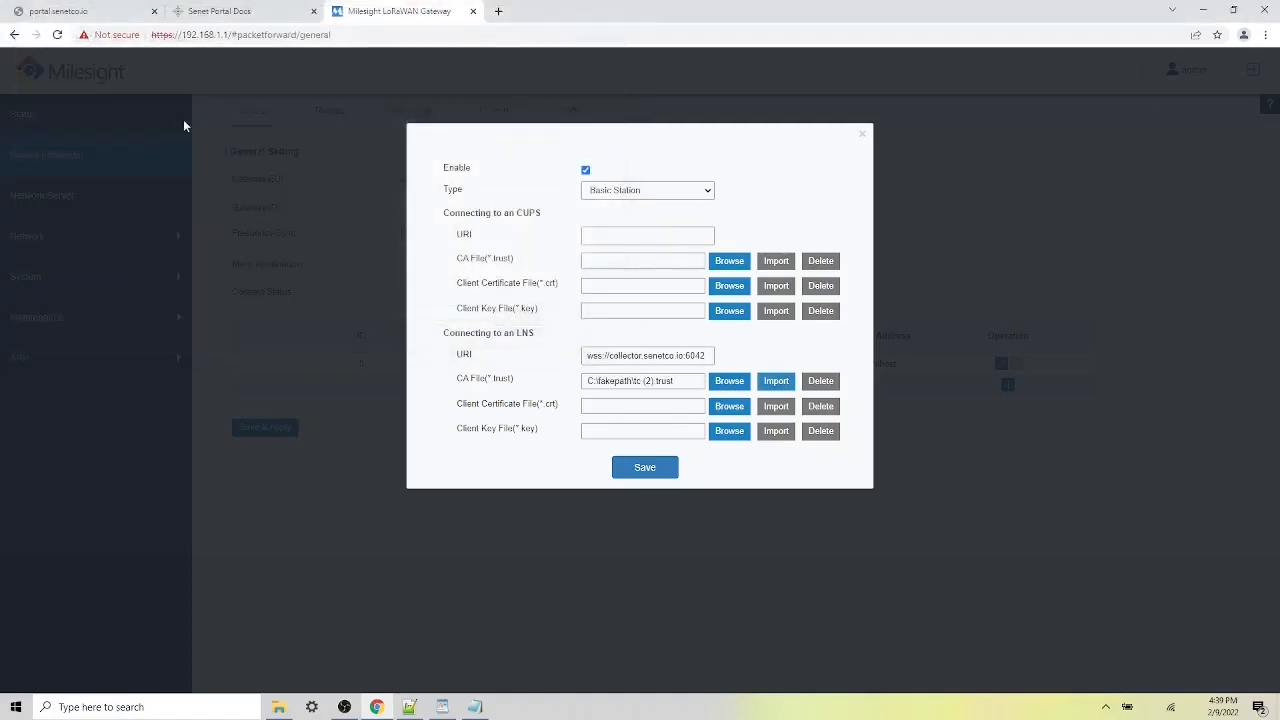
pyautogui.click(784, 381)
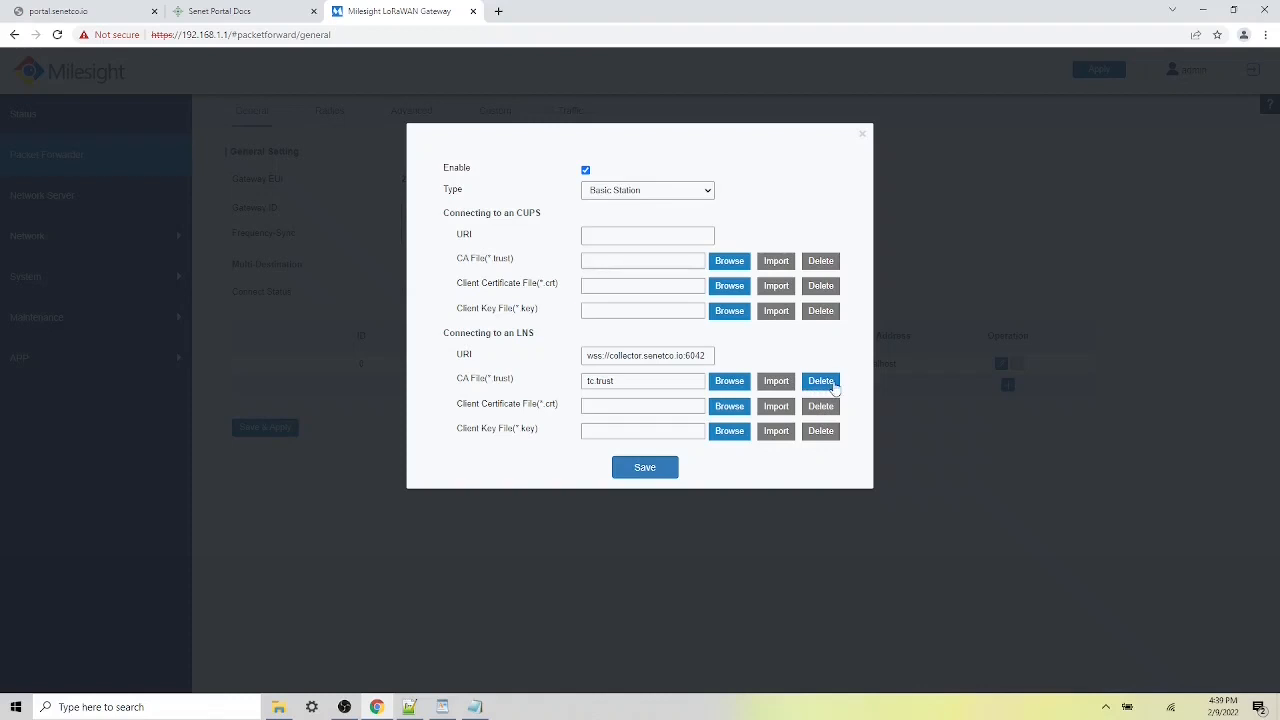
pyautogui.click(634, 470)
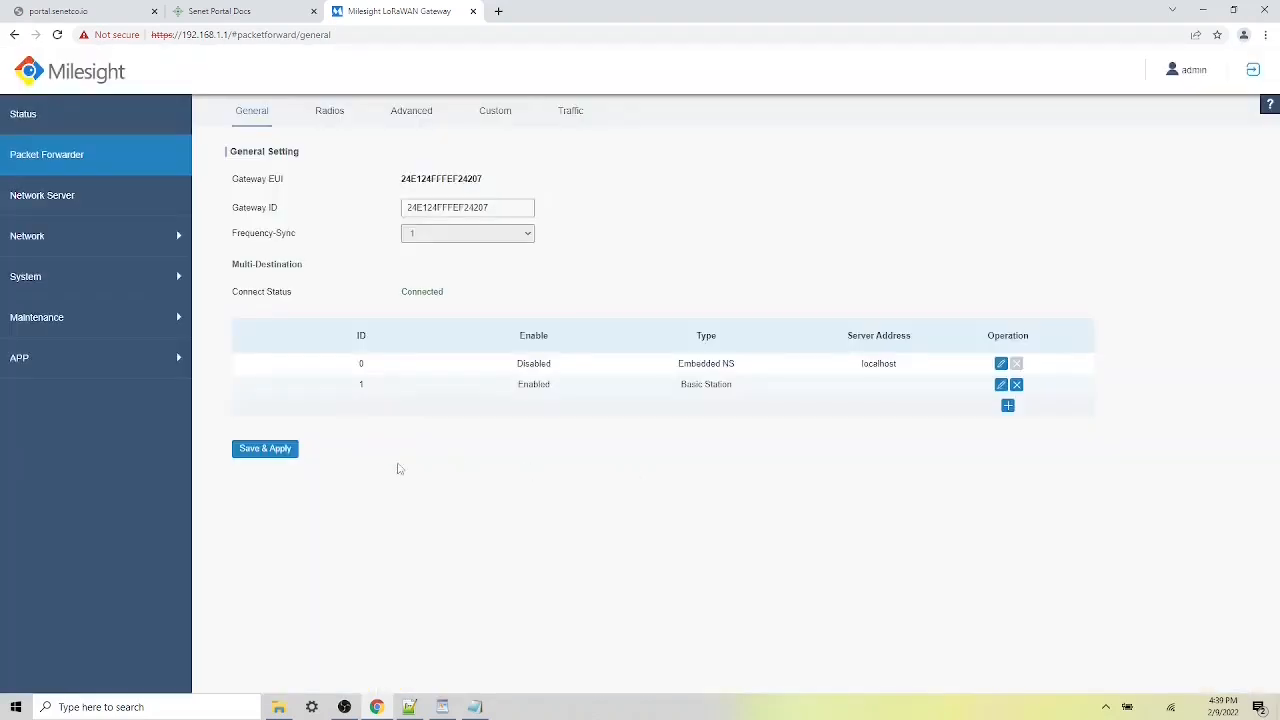
# - Save & Apply the forwarder settings, connect to SenetCo Wi-Fi, and return to the portal.senetco.io tab
pyautogui.click(265, 450)
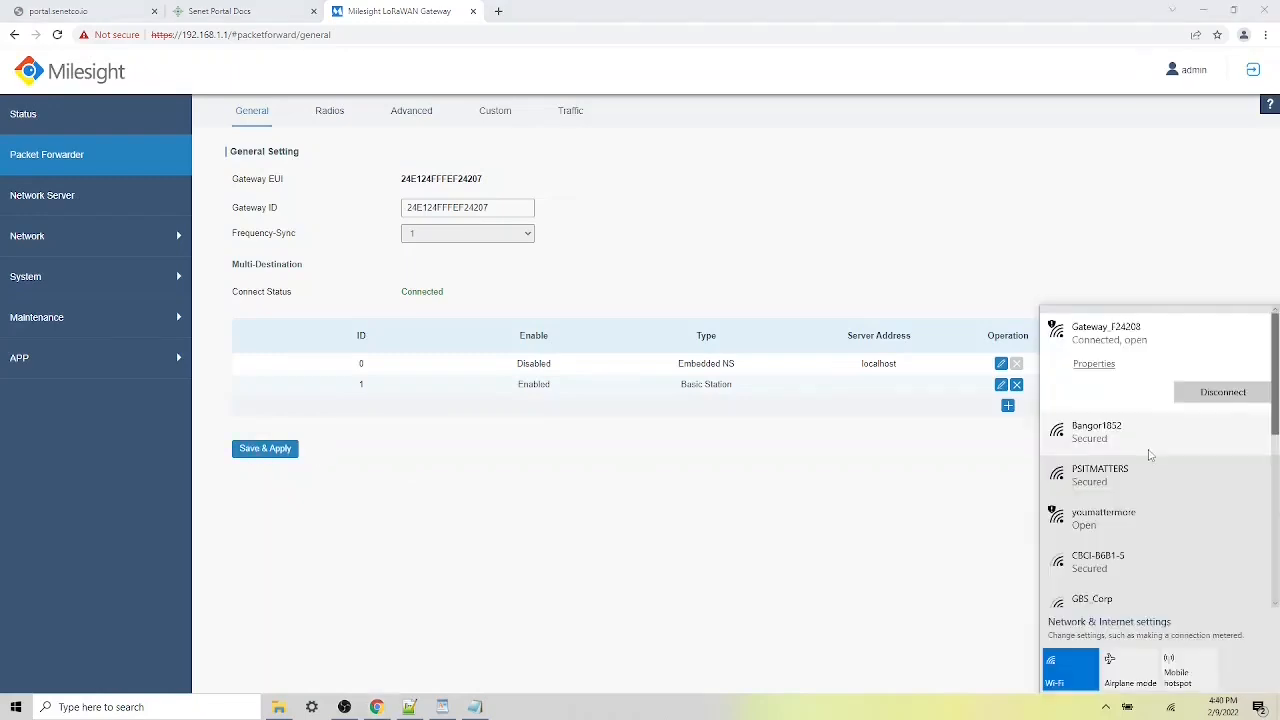
pyautogui.click(1150, 452)
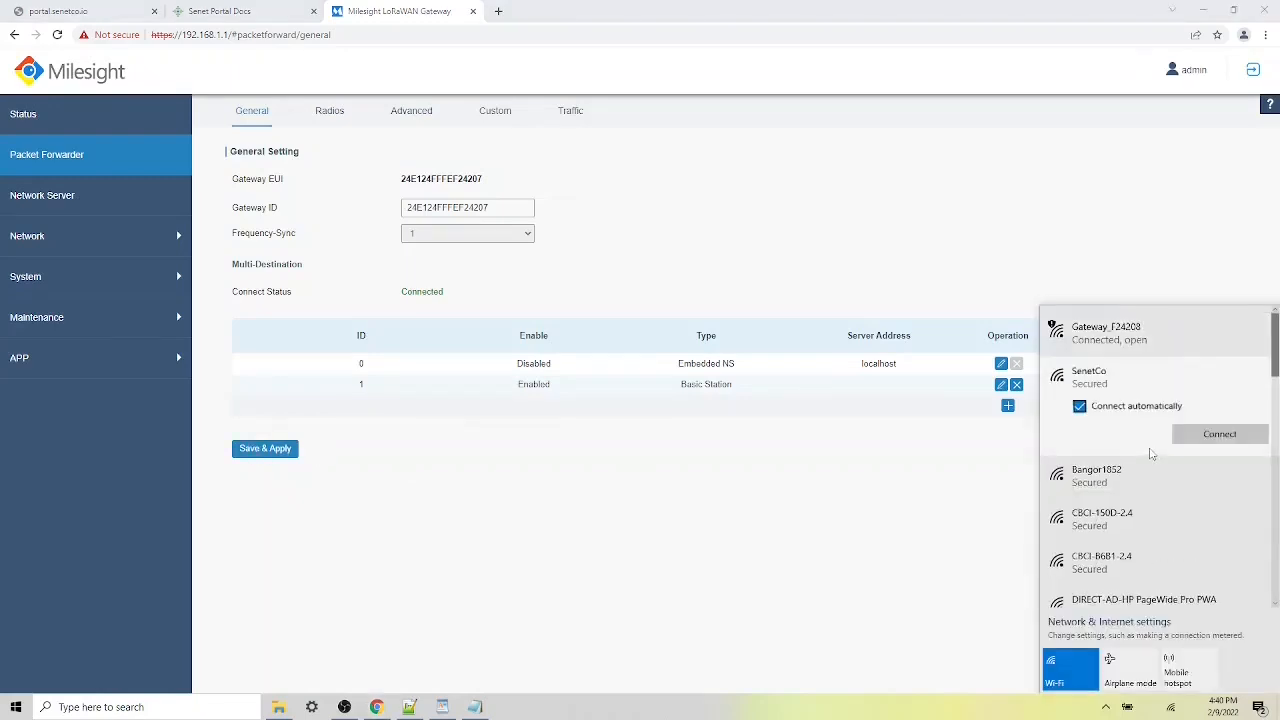
pyautogui.click(1208, 440)
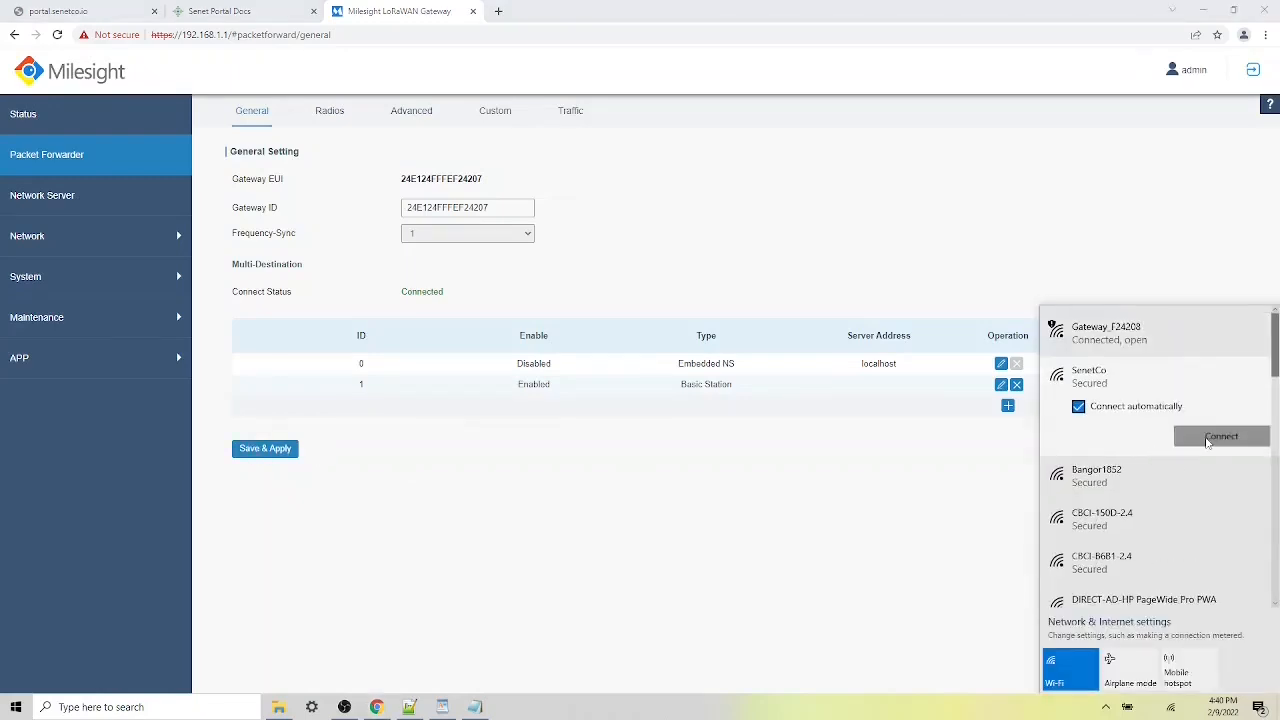
pyautogui.click(617, 497)
pyautogui.click(90, 11)
pyautogui.click(206, 37)
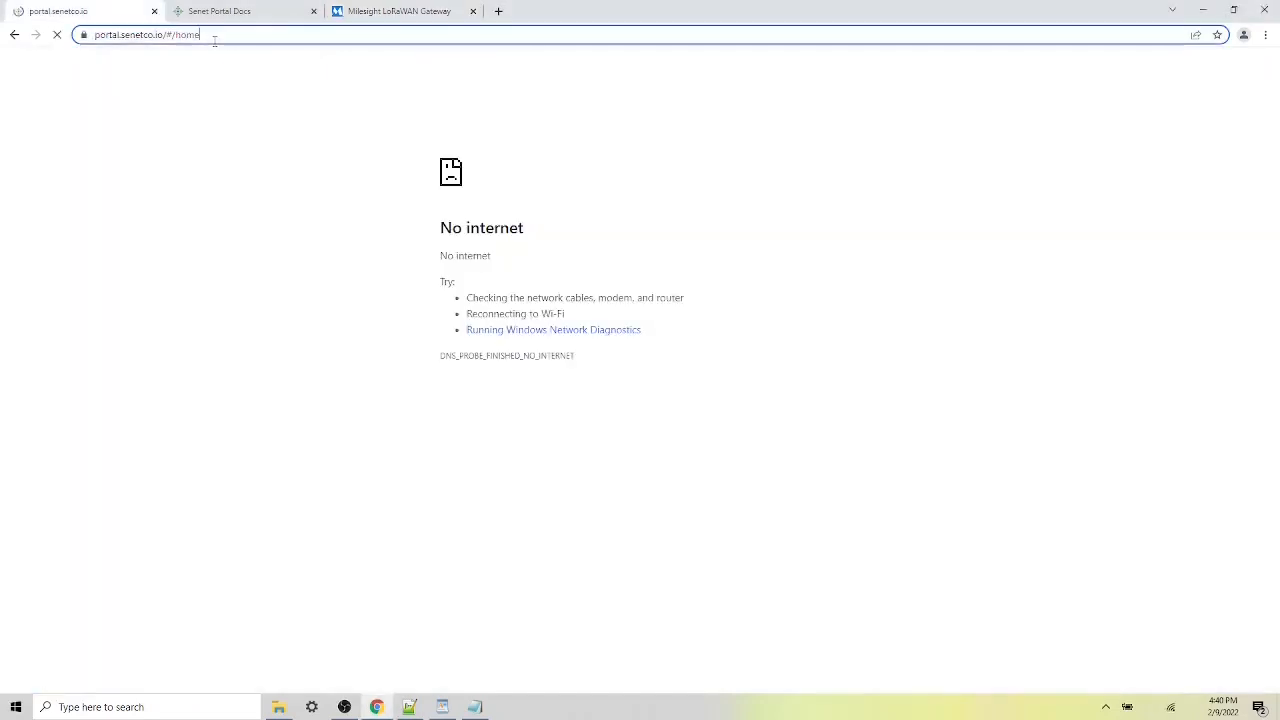
# - Reload the portal and refresh Devices & Gateways until gateway 24E124FFFEF24207 shows Registered - Active
pyautogui.press('Return')
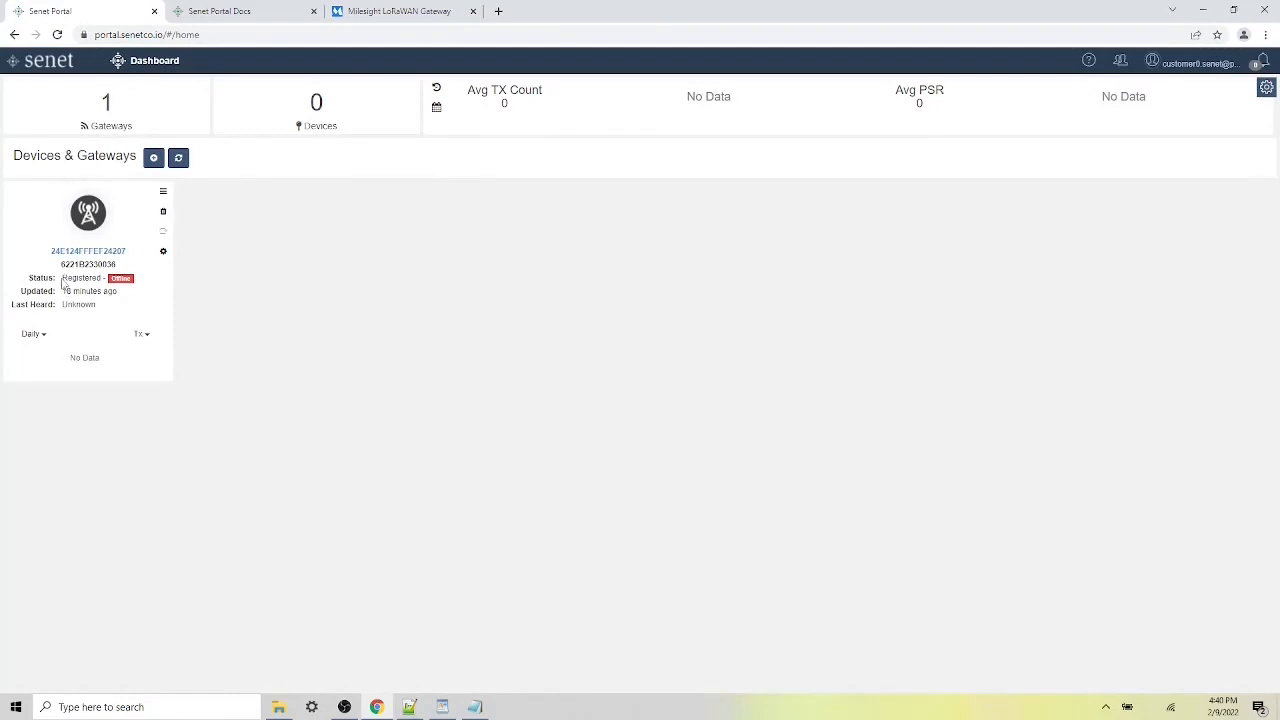
pyautogui.moveTo(62, 282); pyautogui.dragTo(135, 287)
pyautogui.click(289, 306)
pyautogui.click(181, 164)
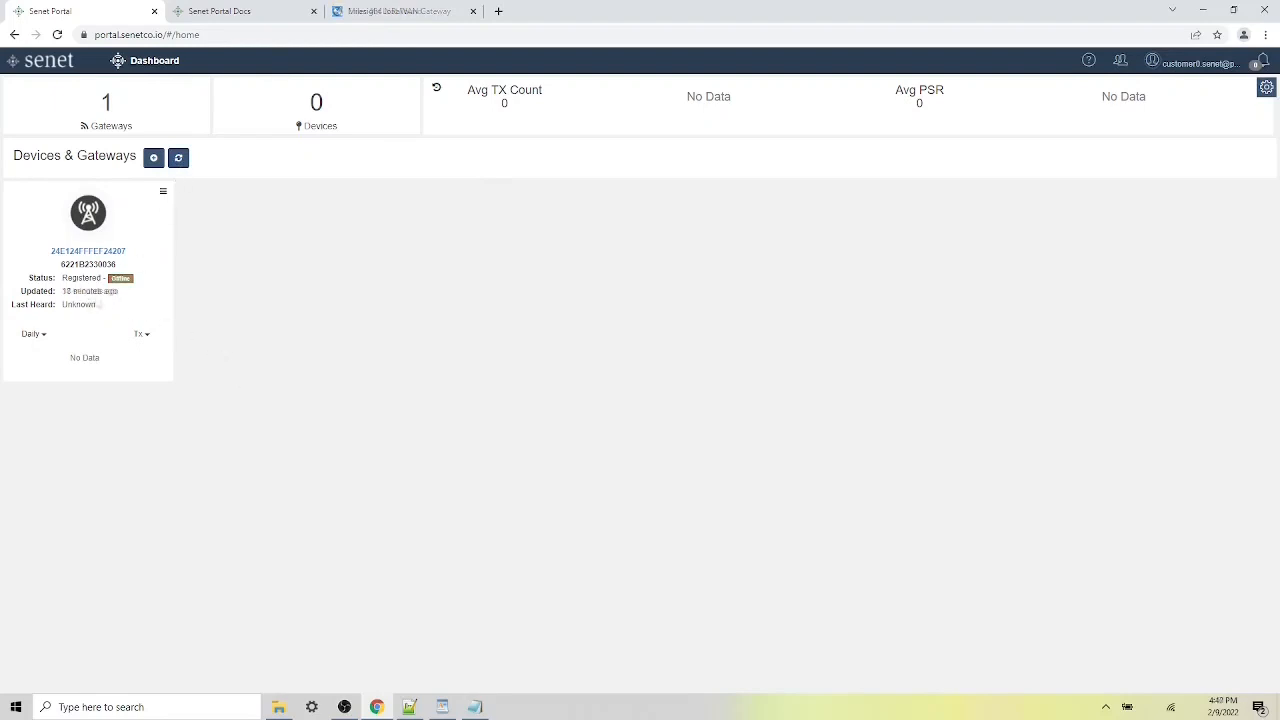
pyautogui.moveTo(62, 278); pyautogui.dragTo(134, 284)
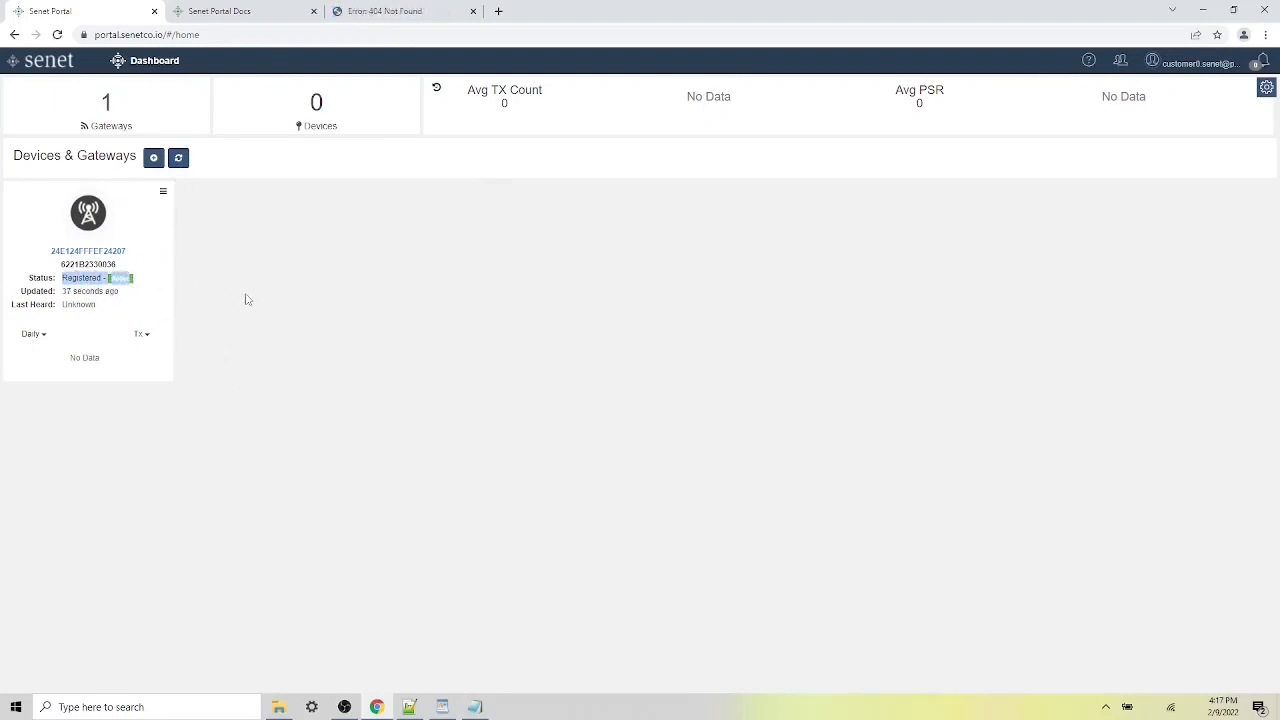